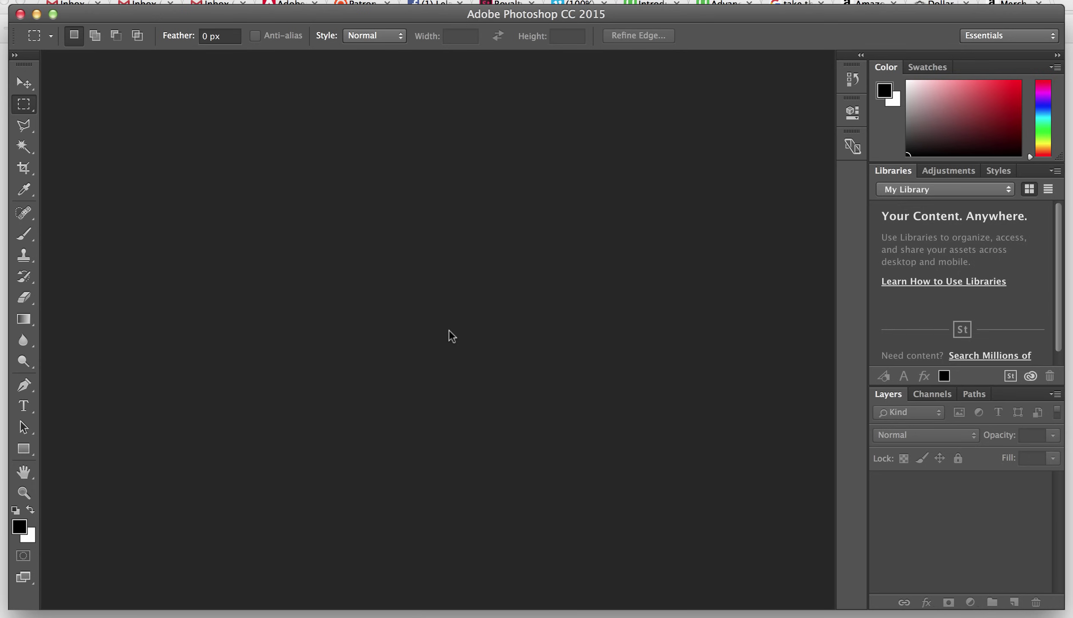
Create a new transparent RGB document, 3600 by 3600 pixels at 300 pixels per inch.
key("super+n")
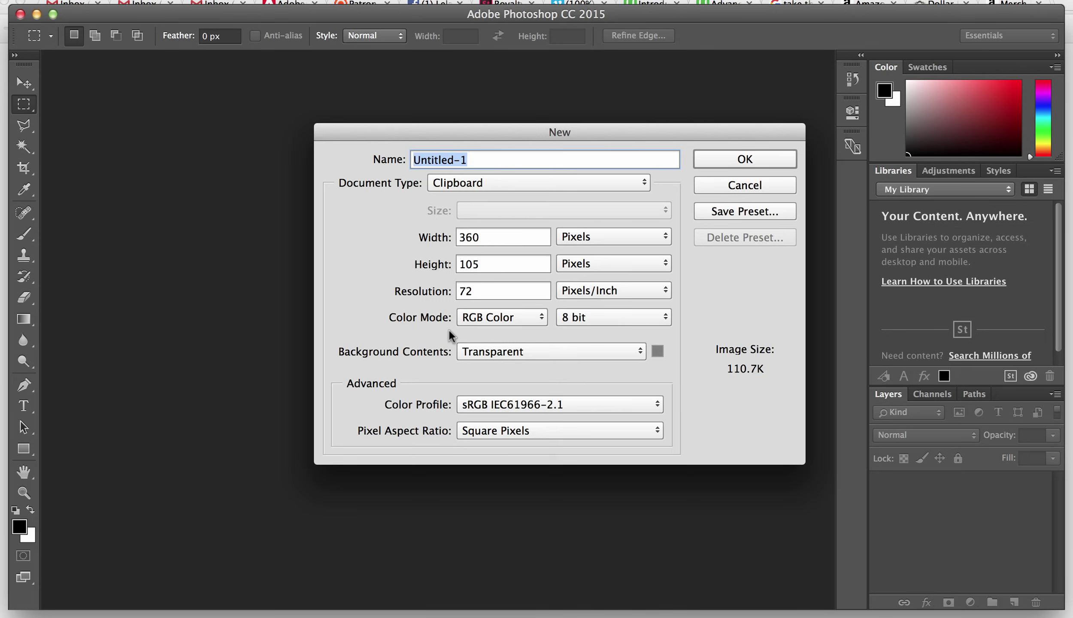
double_click(484, 235)
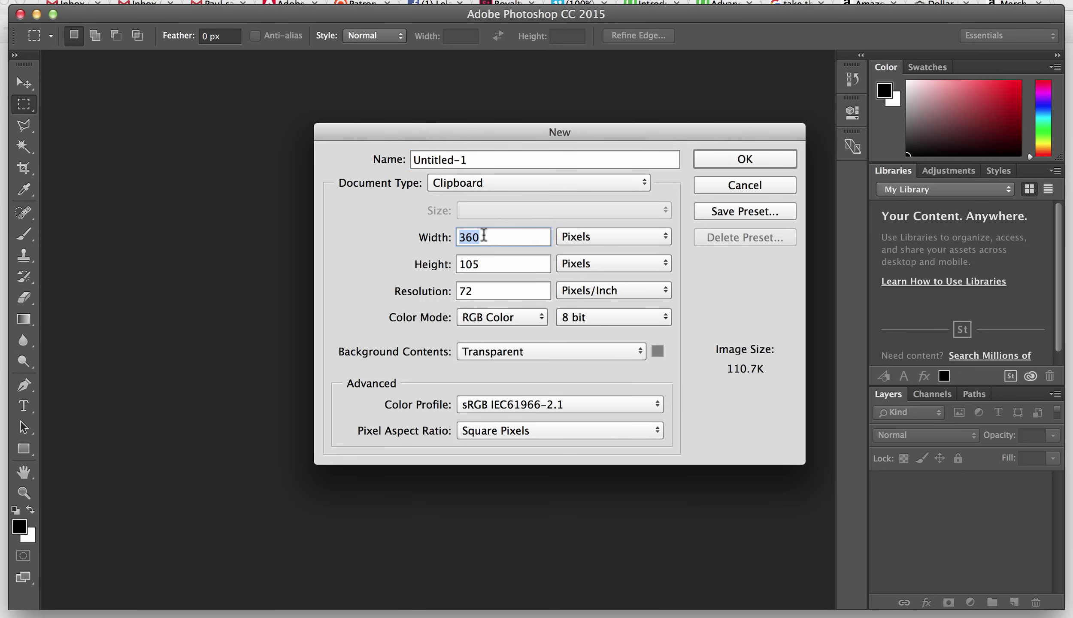
type("3600")
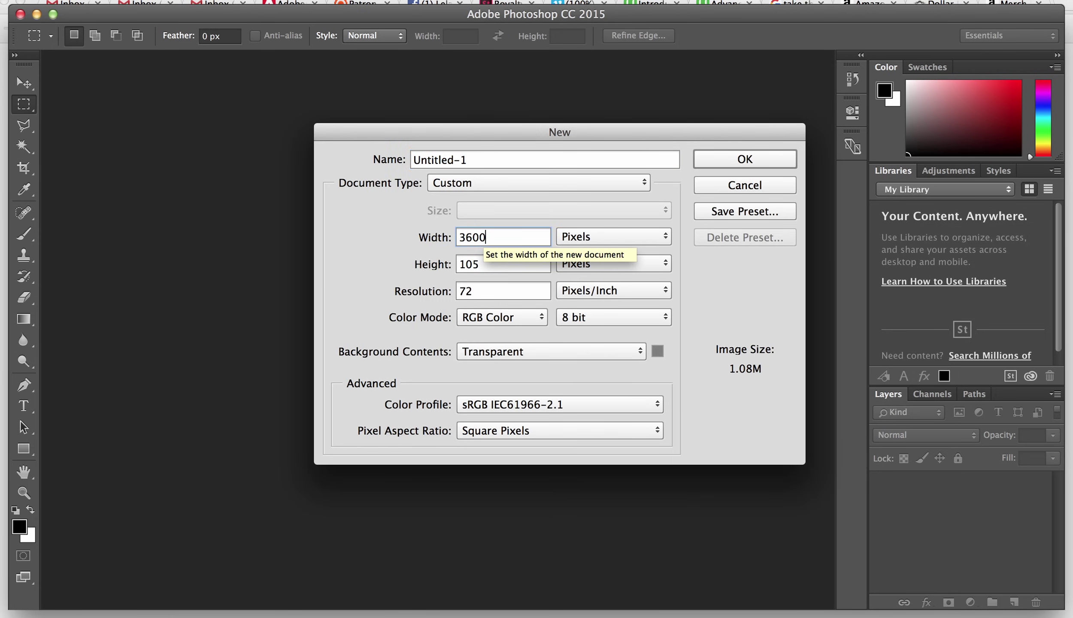
type("360")
key("BackSpace")
key("BackSpace")
key("BackSpace")
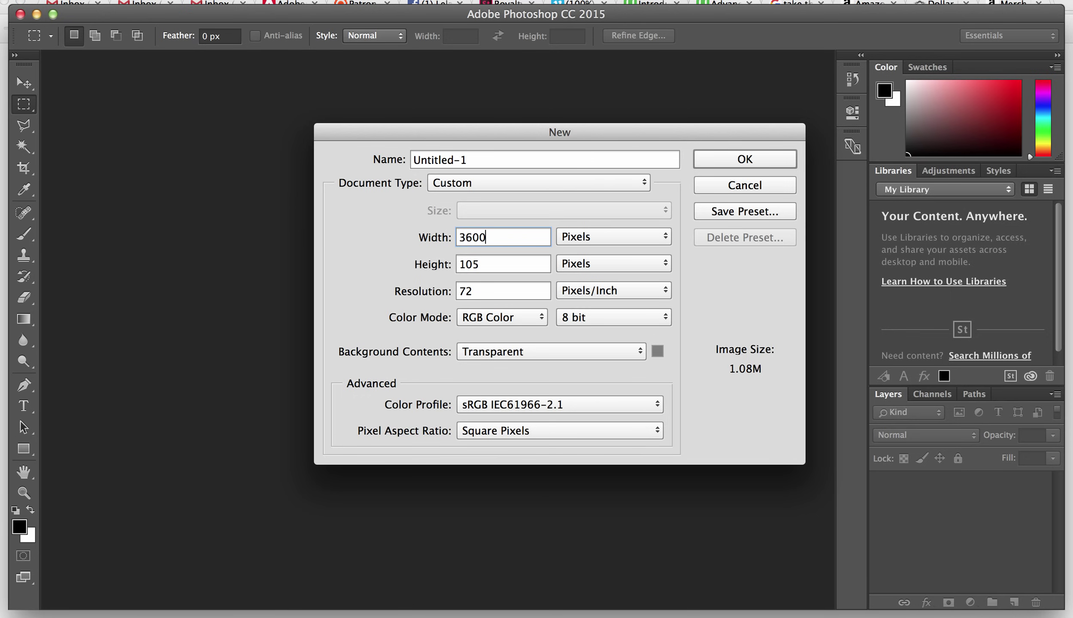
key("Tab")
type("3600")
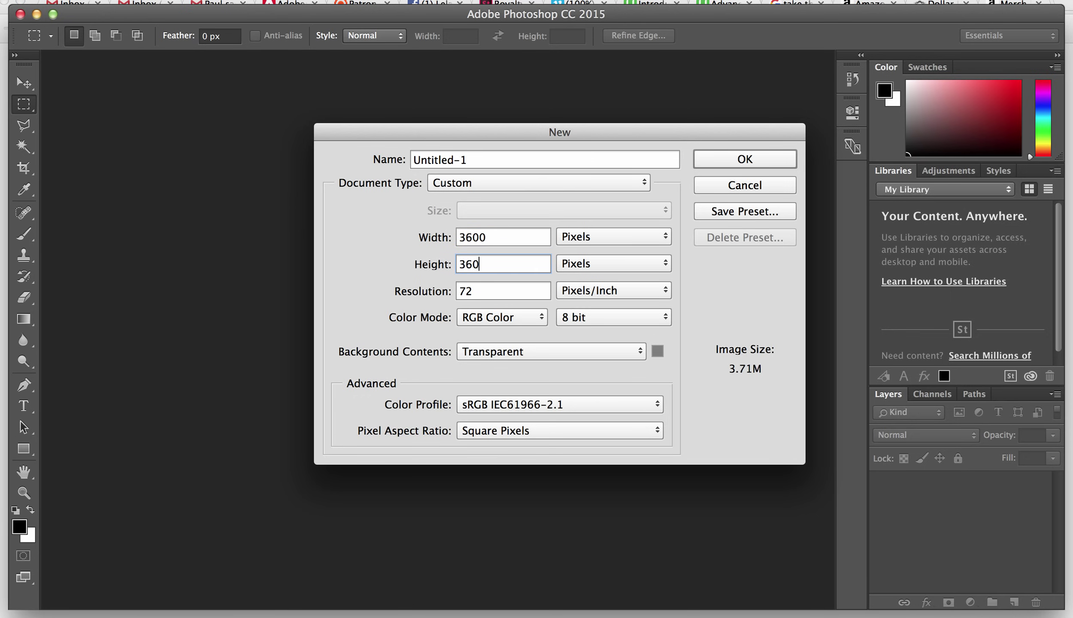
key("Tab")
type("300")
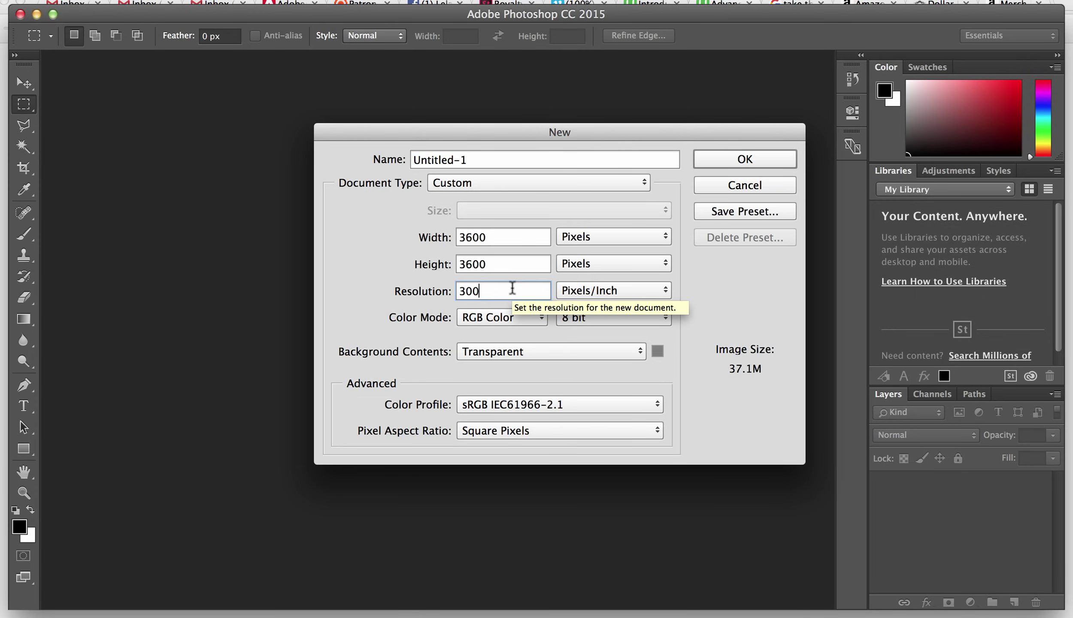
left_click(725, 159)
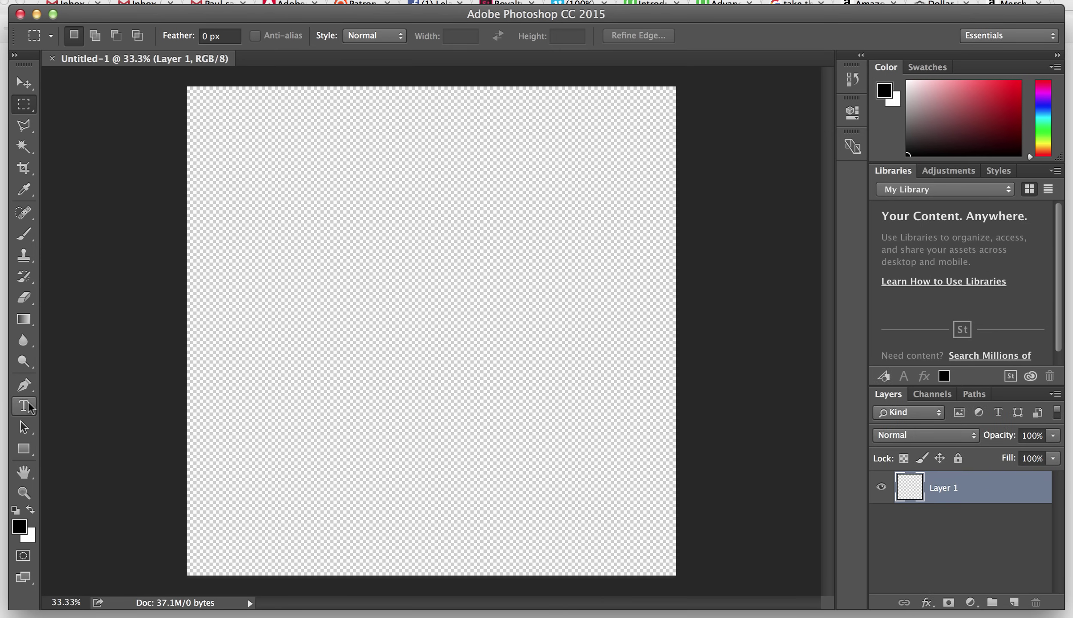
Add the horizontal text HELLO in a text box across the upper canvas, widening and repositioning the box to fit the word on one line.
left_click(27, 406)
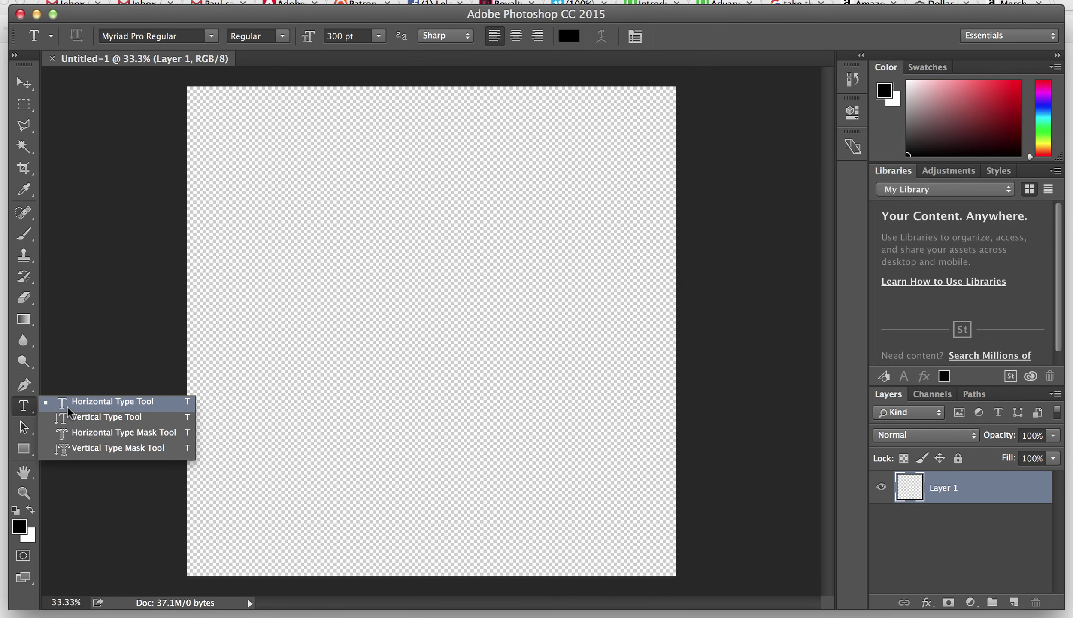
left_click(67, 404)
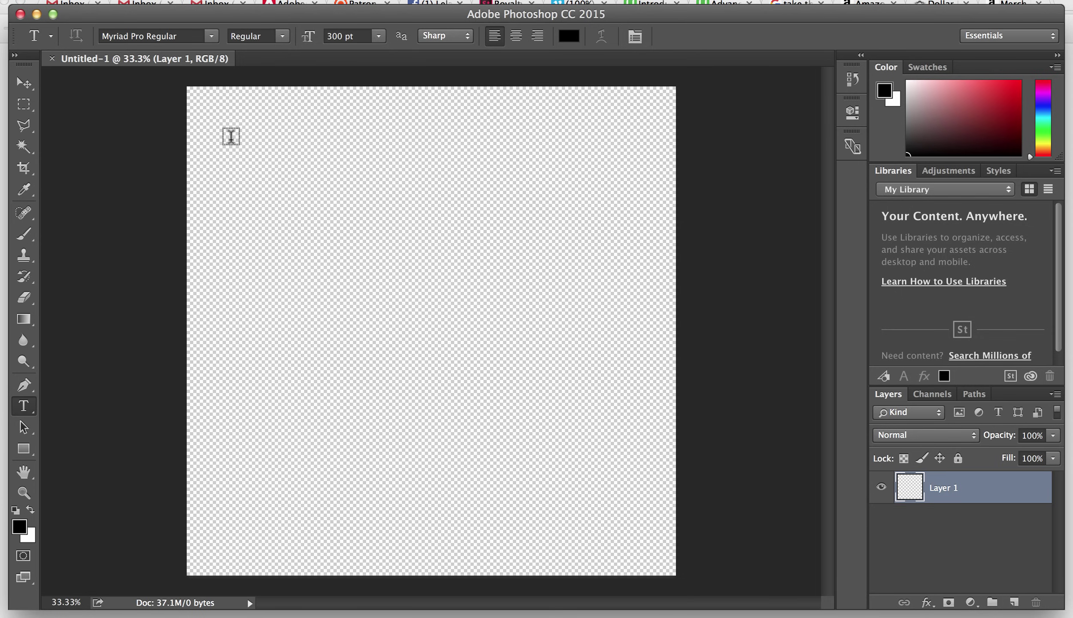
left_click_drag(231, 137, 619, 339)
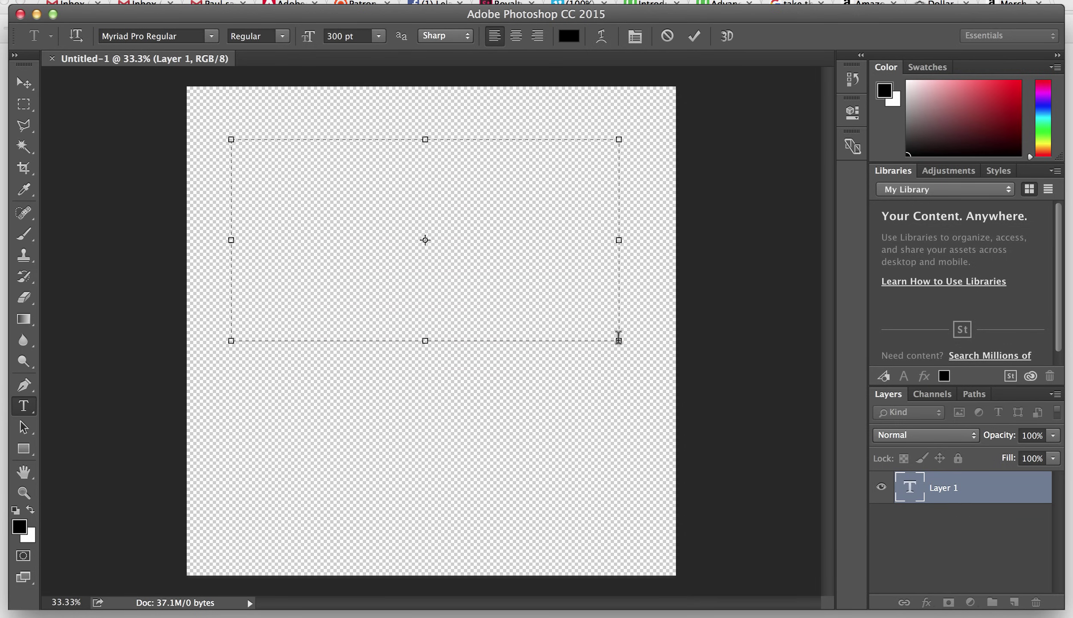
type("HELO")
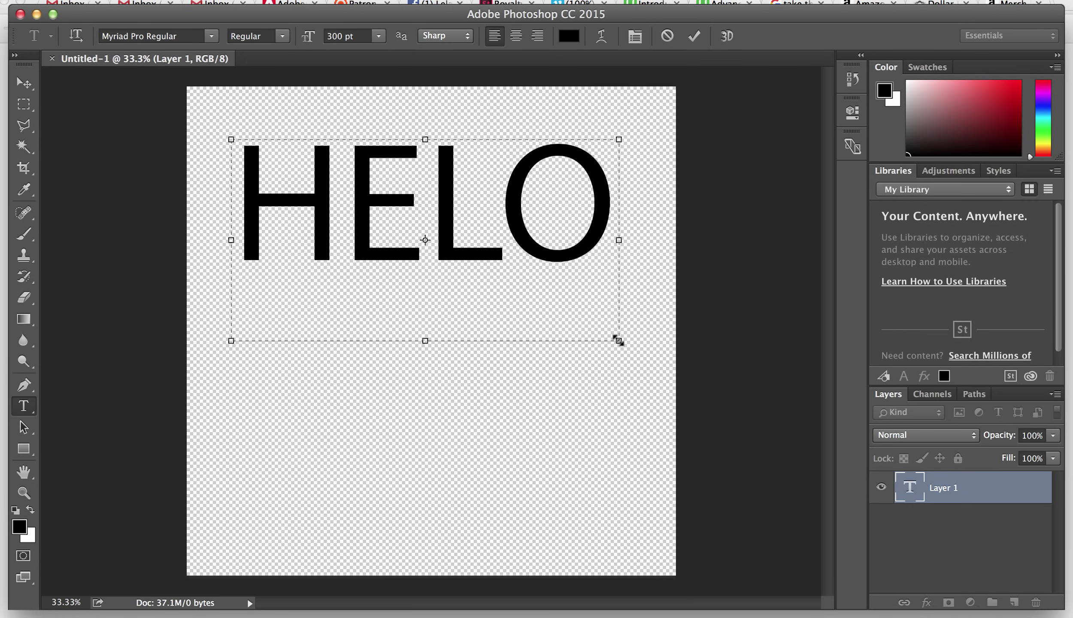
key("BackSpace")
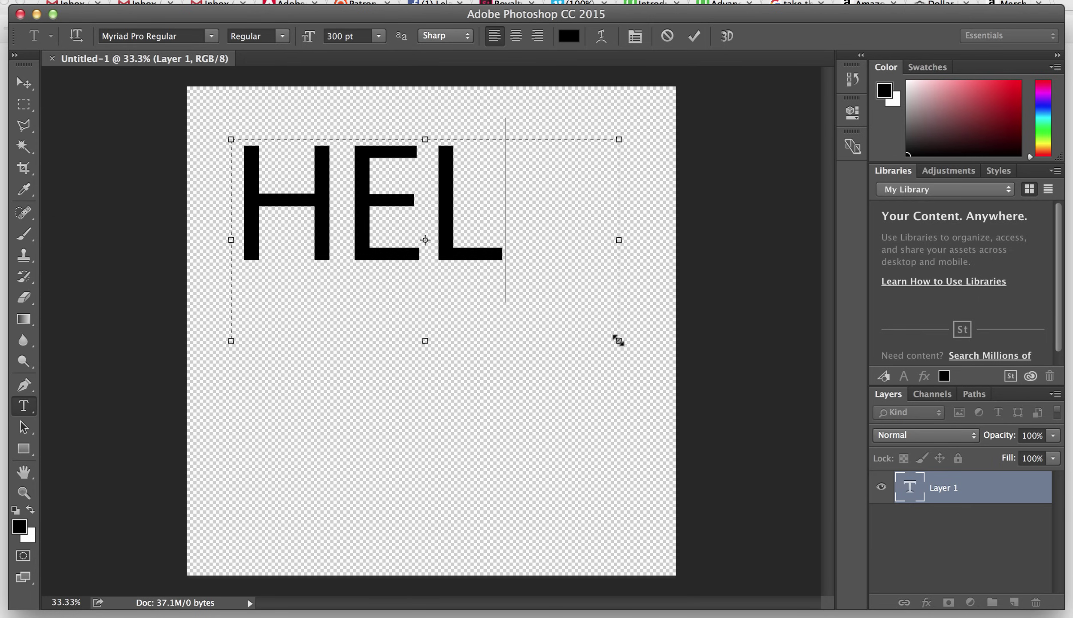
type("L")
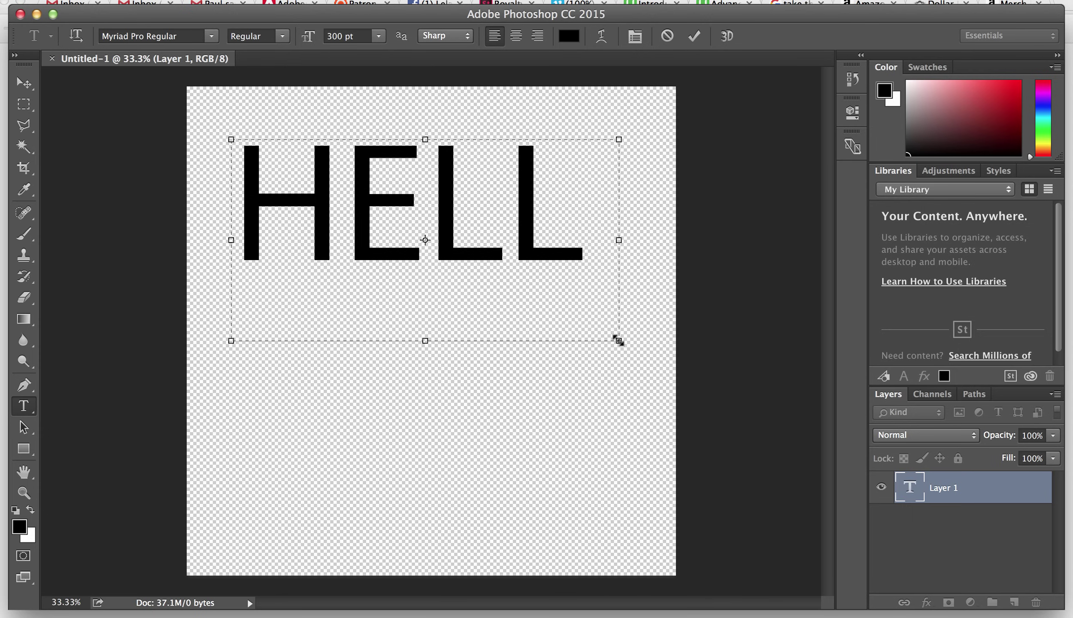
left_click_drag(618, 340, 715, 343)
left_click_drag(548, 110, 514, 107)
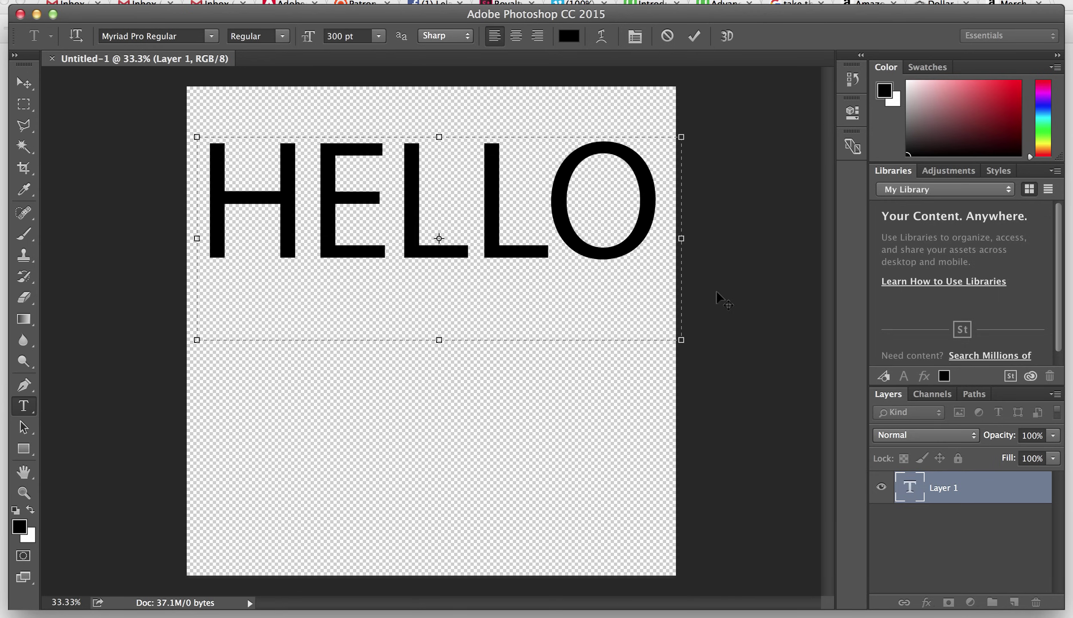
Set the font size of the whole word HELLO to 200 pt.
double_click(523, 228)
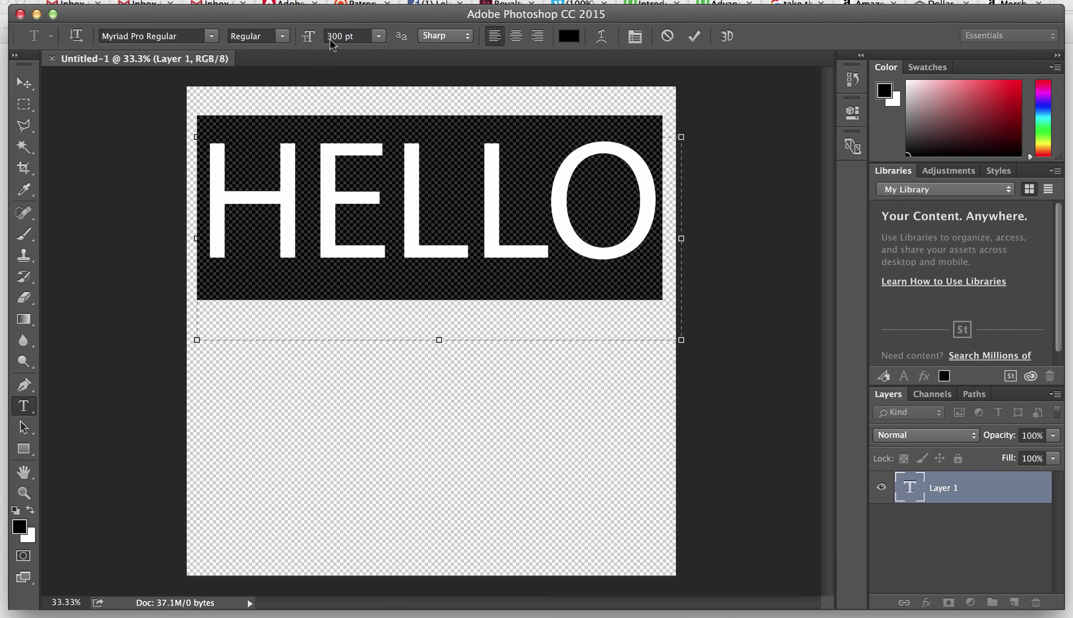
left_click(212, 36)
left_click(215, 36)
left_click(282, 38)
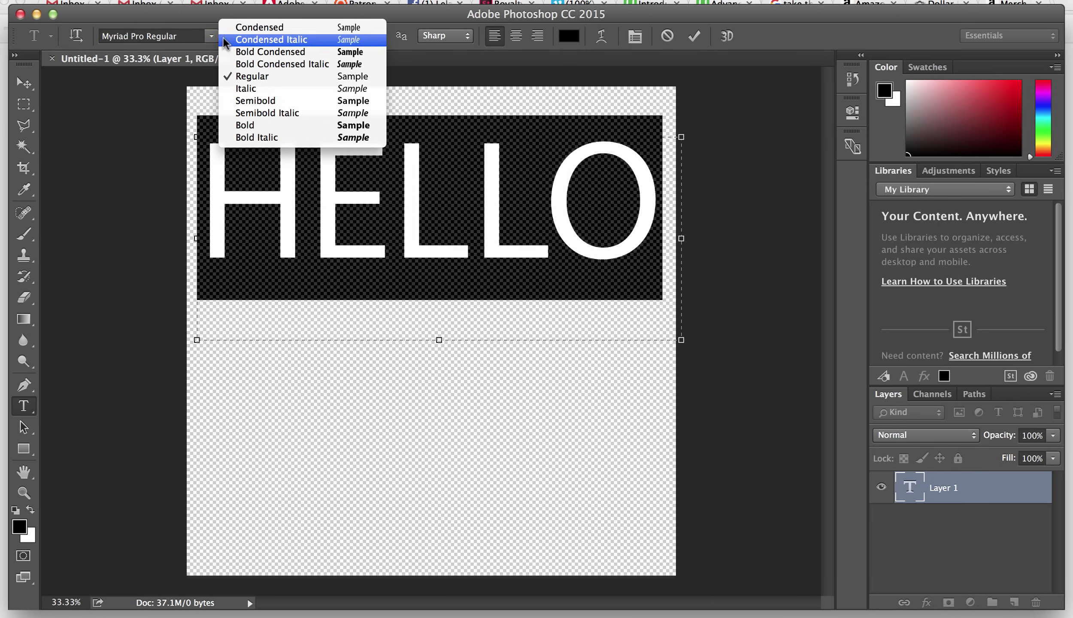
left_click(208, 21)
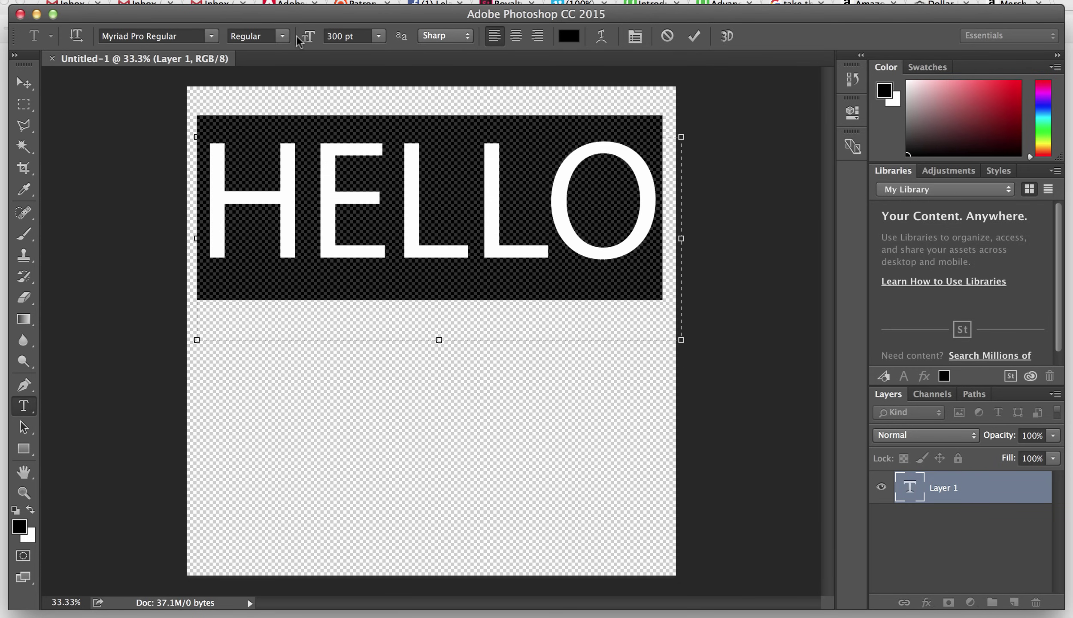
left_click(377, 37)
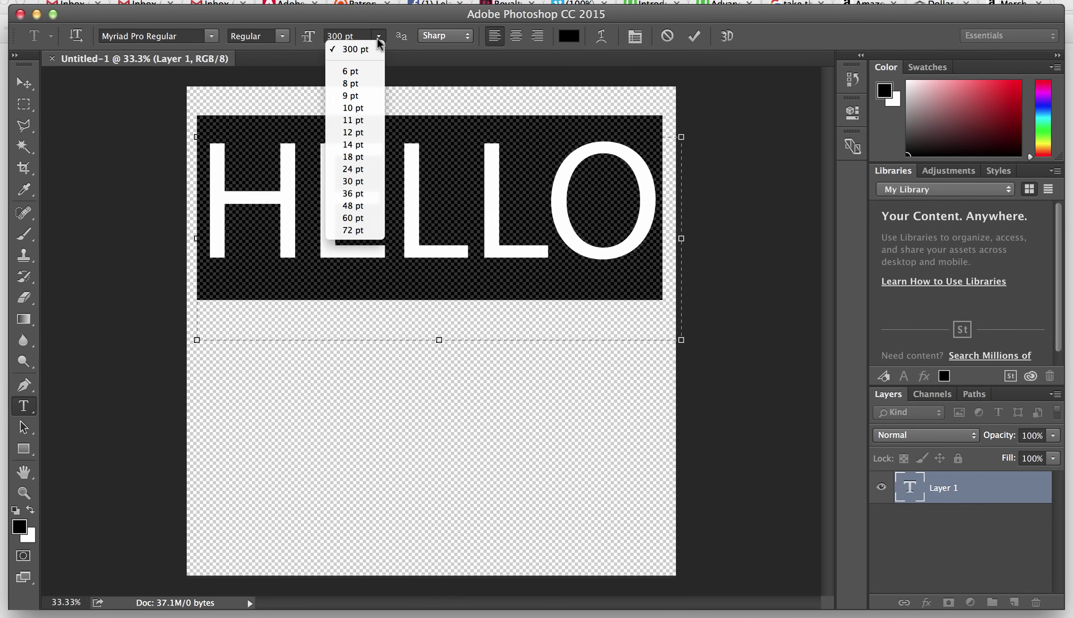
left_click(335, 36)
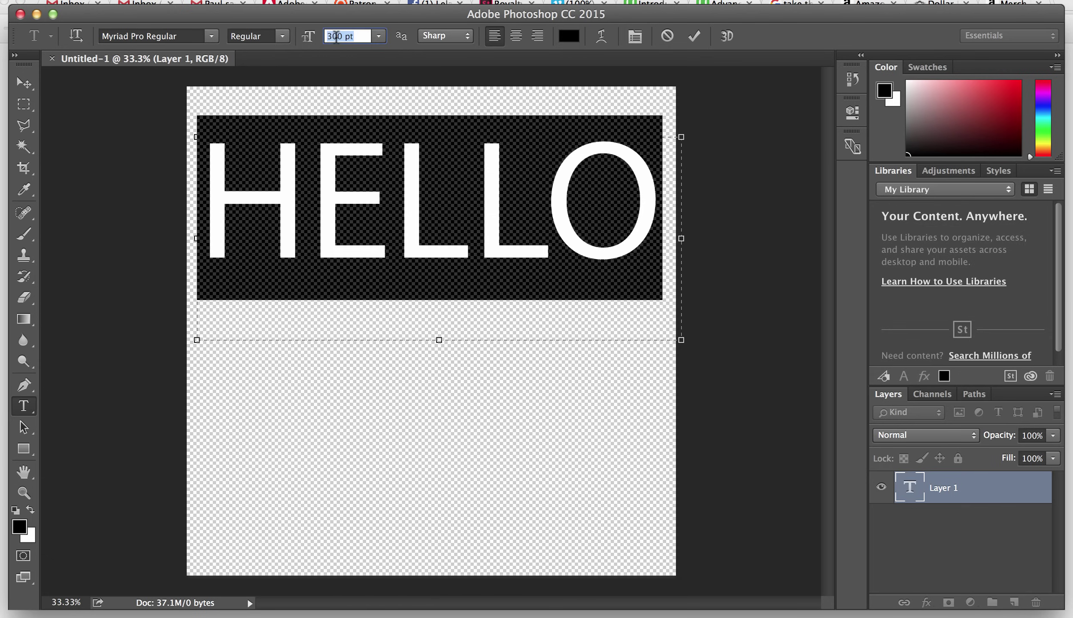
type("200")
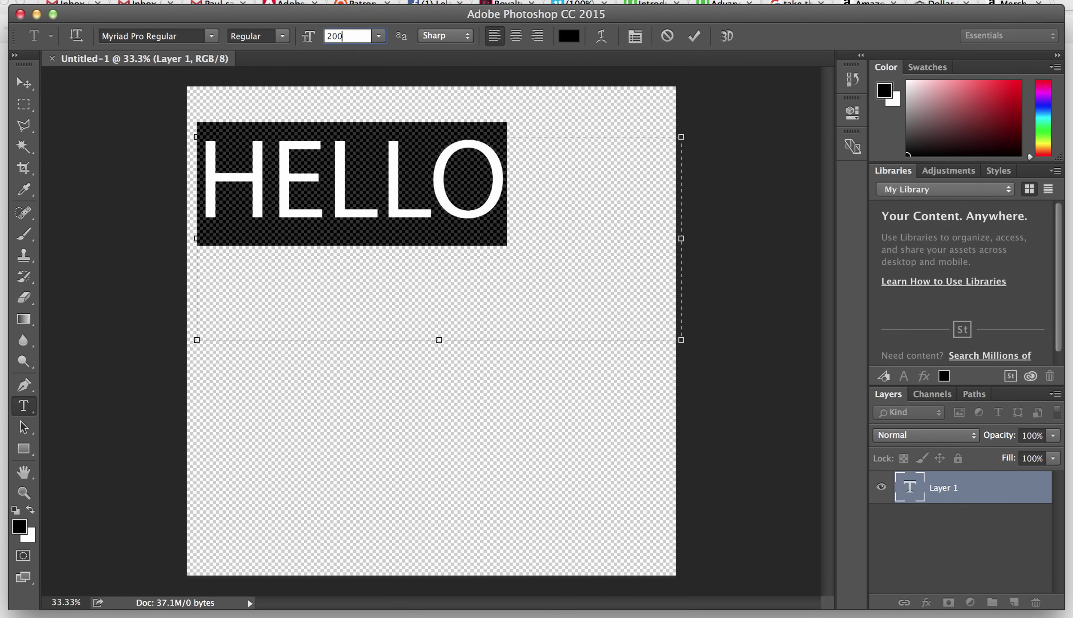
Set the text's anti-aliasing method to Strong and commit the HELLO text layer.
left_click(470, 36)
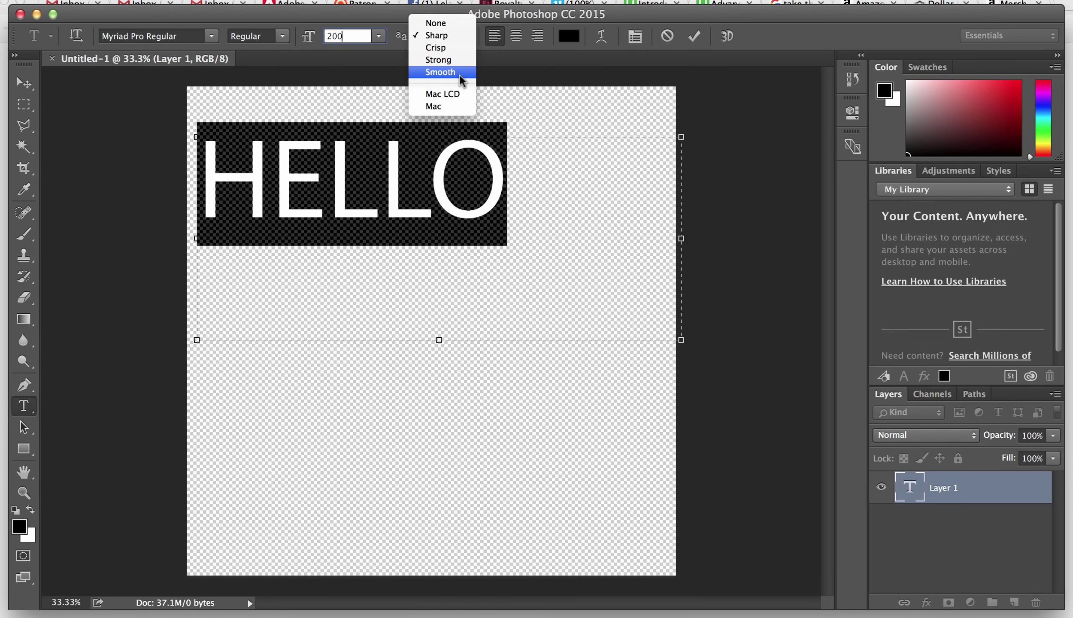
left_click(455, 63)
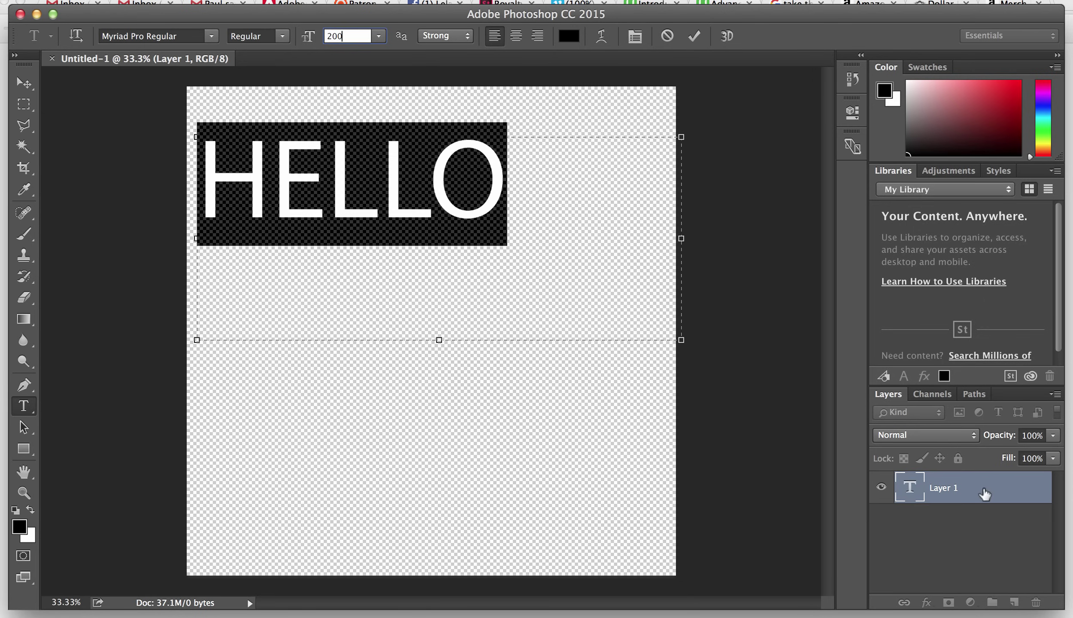
left_click(985, 489)
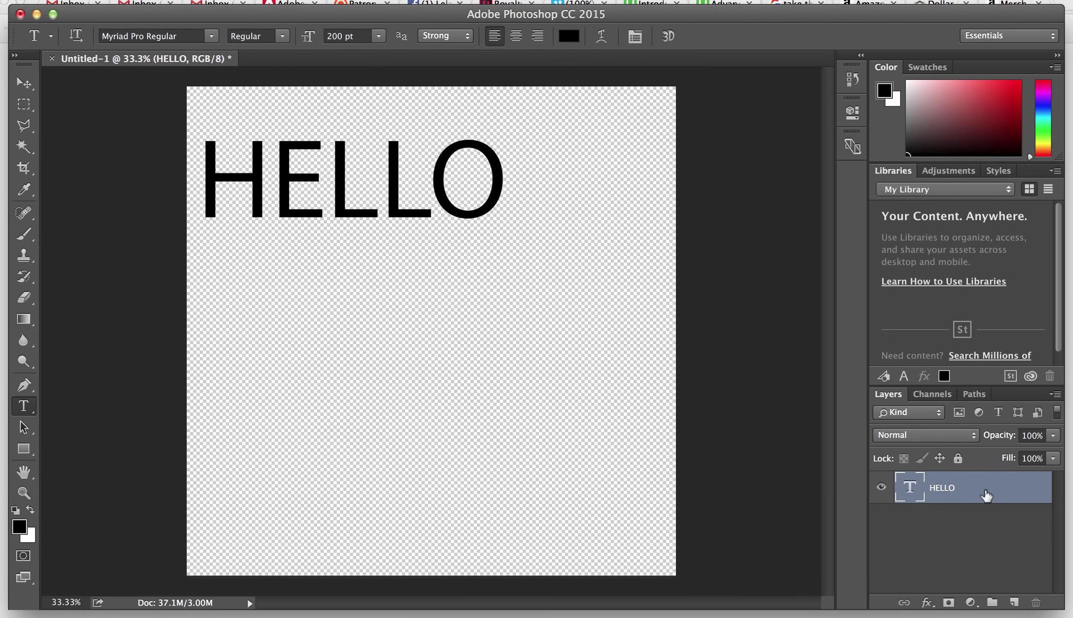
Shrink the text box so it fits closely around the word HELLO without scaling the letters.
key("super+t")
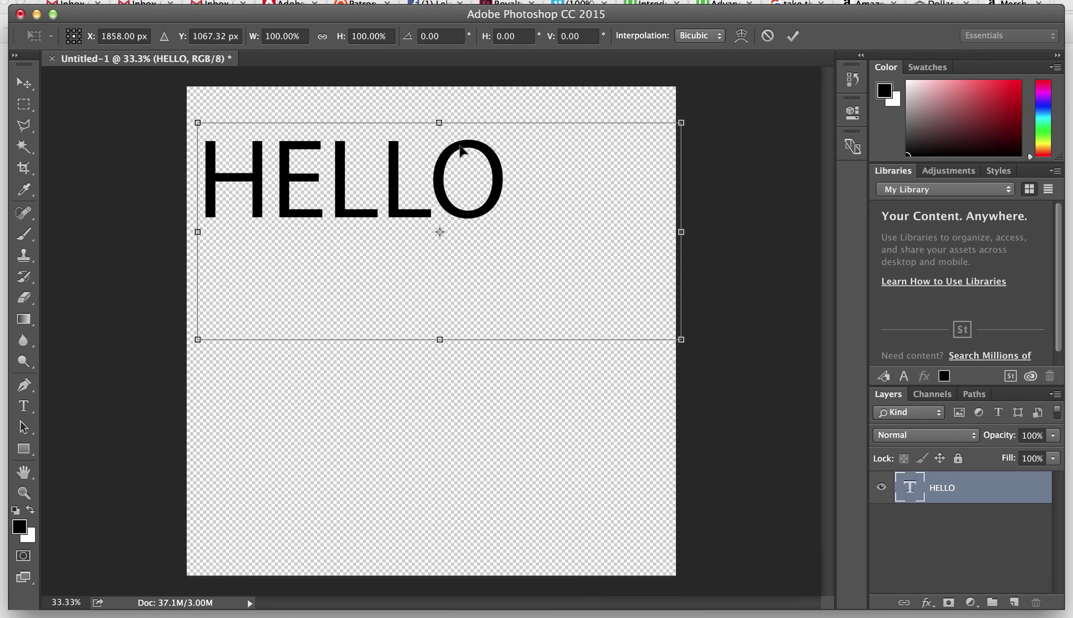
key("Return")
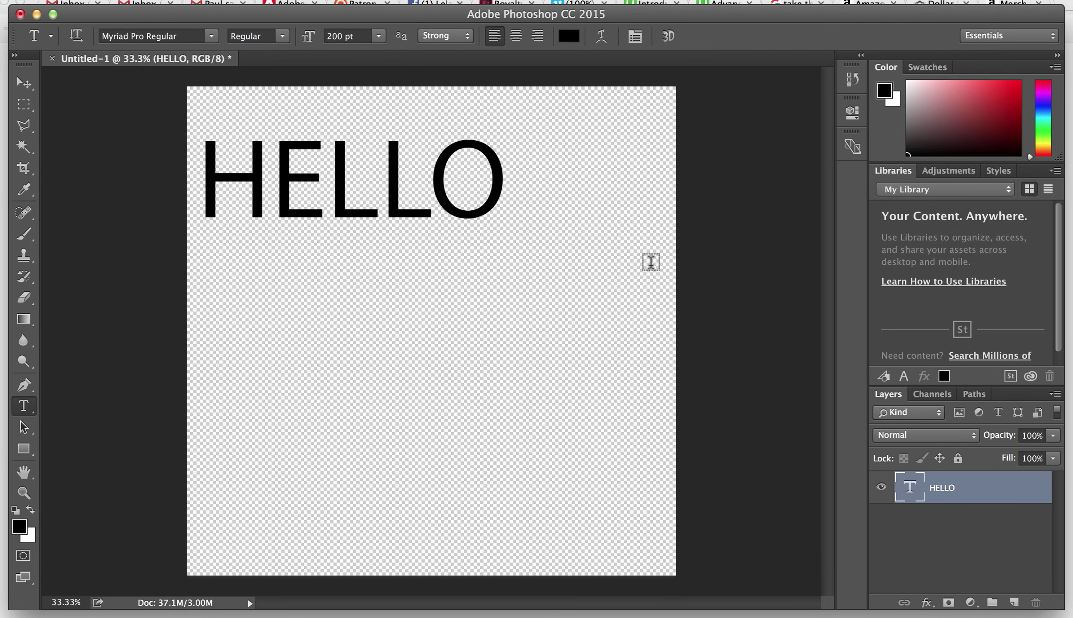
left_click(316, 203)
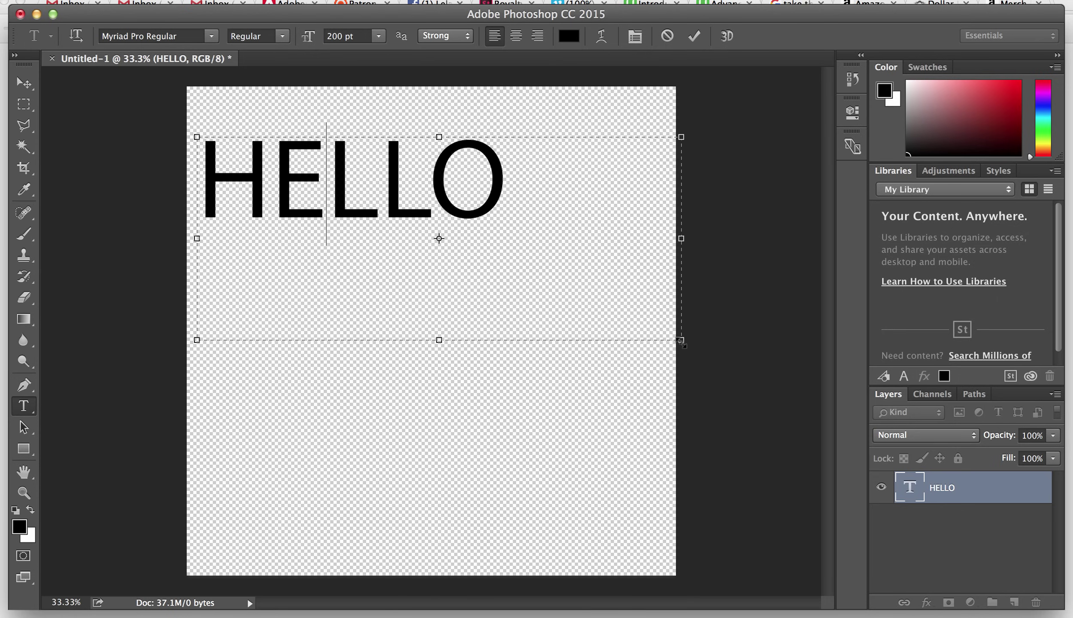
left_click_drag(681, 340, 554, 253)
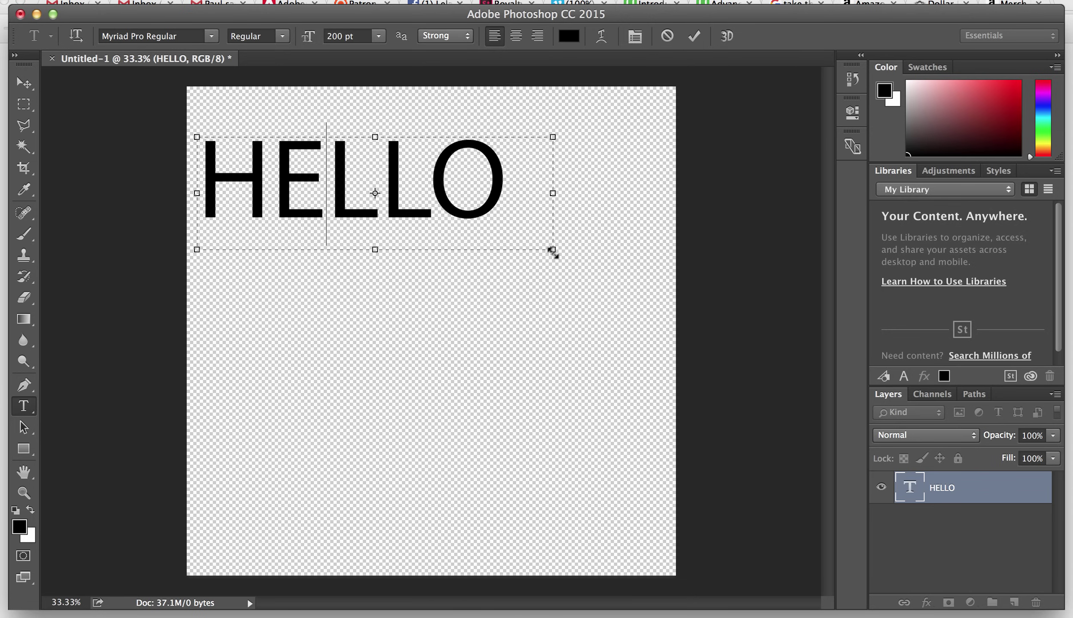
mouse_move(552, 250)
left_mouse_down()
mouse_move(737, 446)
mouse_move(730, 472)
mouse_move(533, 259)
mouse_move(707, 436)
mouse_move(683, 470)
mouse_move(605, 377)
mouse_move(529, 246)
mouse_move(557, 257)
left_mouse_up()
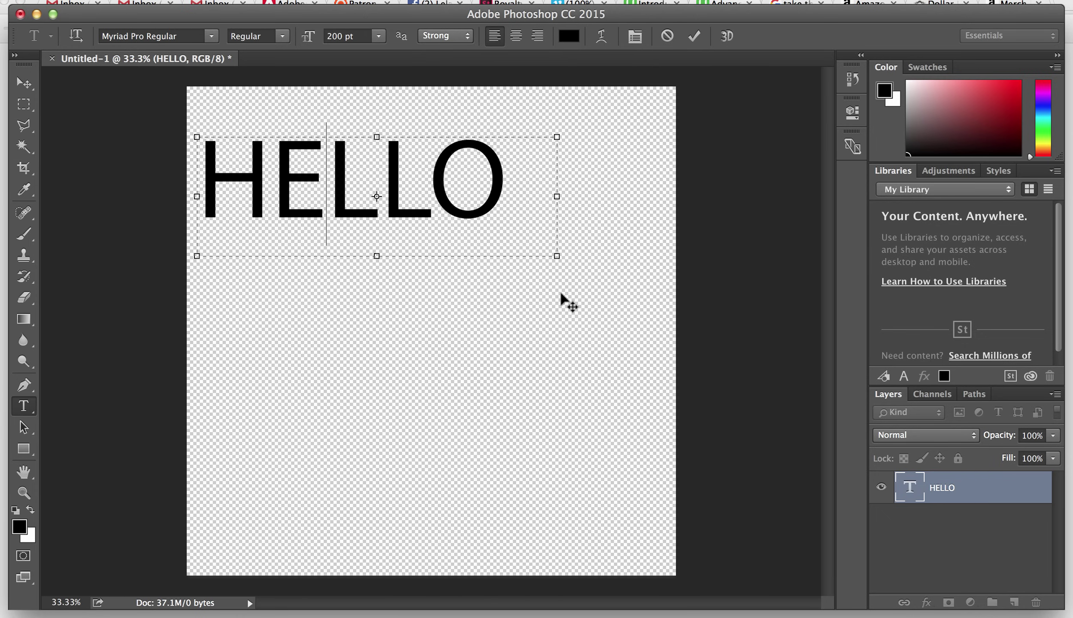
Change the font of the whole word HELLO to Noteworthy Light.
double_click(354, 180)
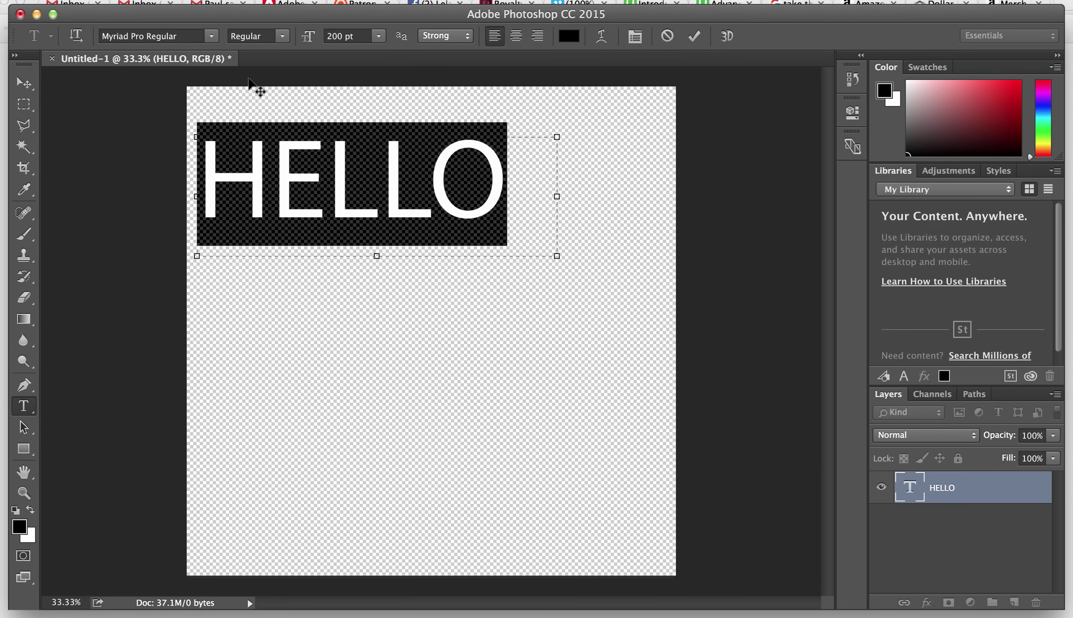
left_click(211, 37)
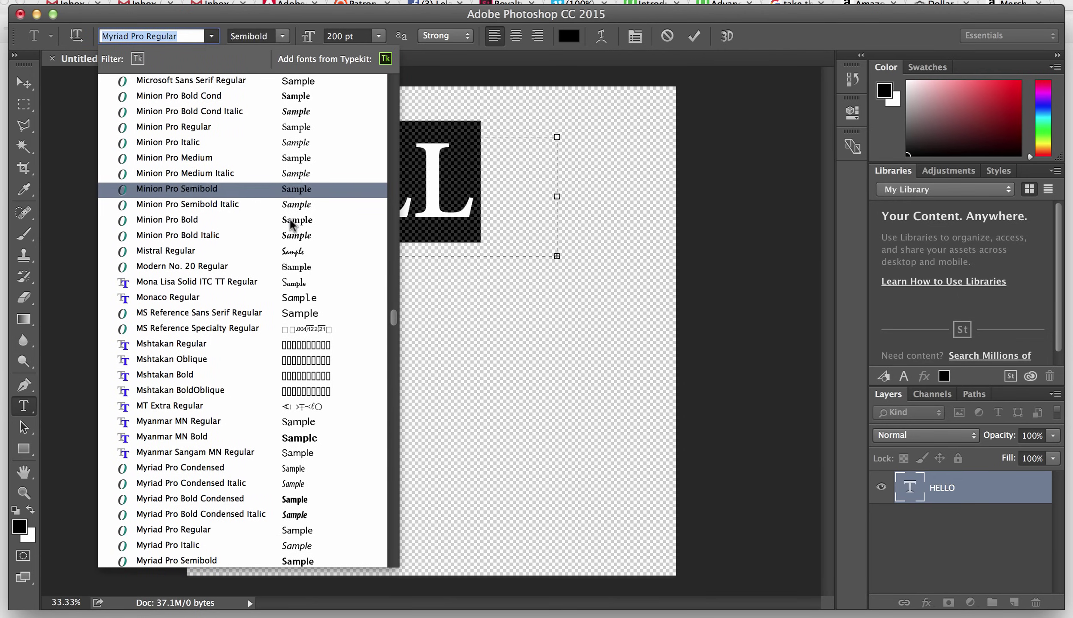
scroll(210, 174, "down", 5)
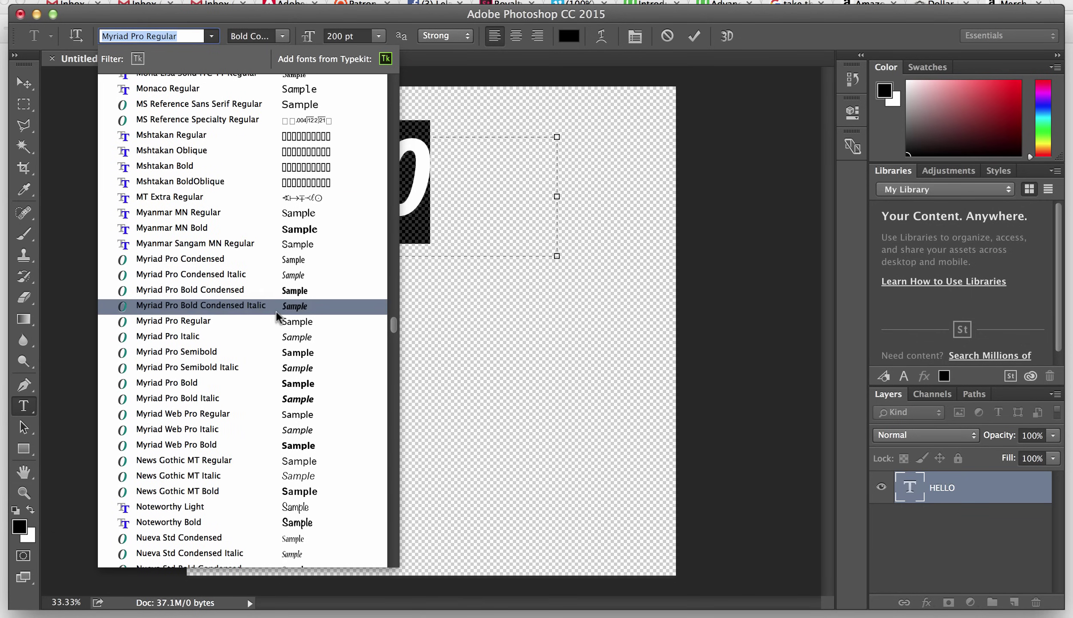
left_click(293, 510)
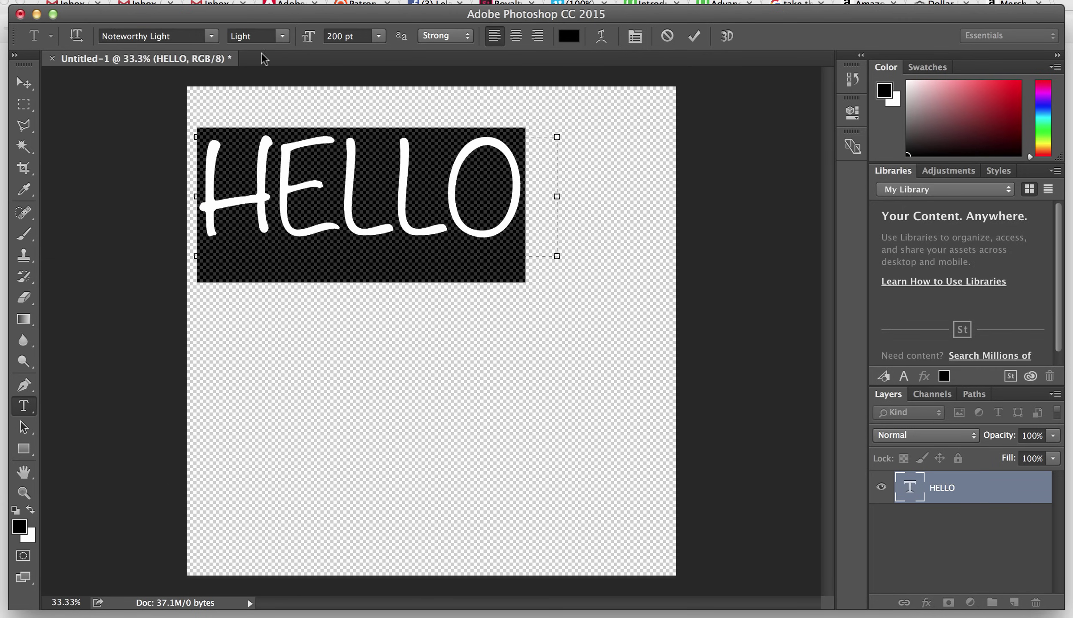
Change the font of the selected word HELLO to Marker Felt Thin.
left_click(211, 37)
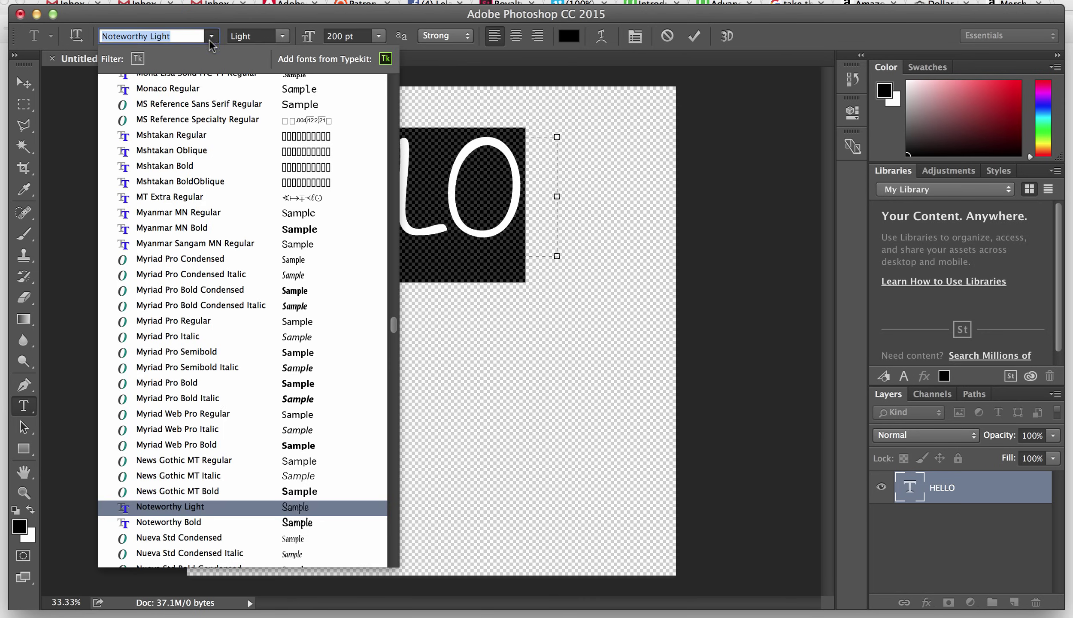
scroll(204, 199, "up", 5)
scroll(205, 213, "up", 4)
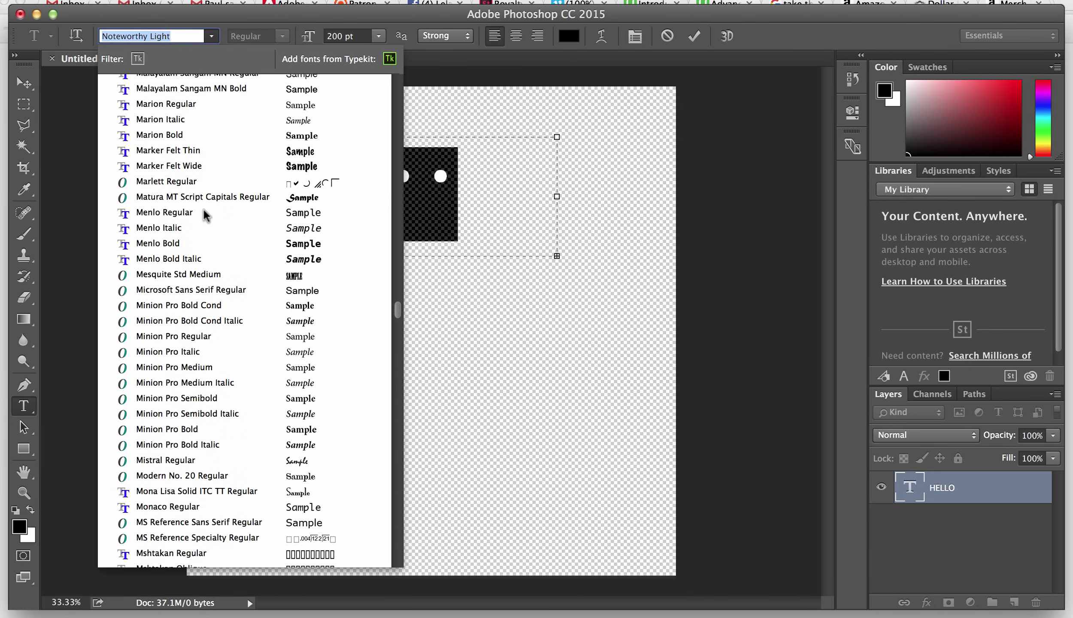
left_click(205, 151)
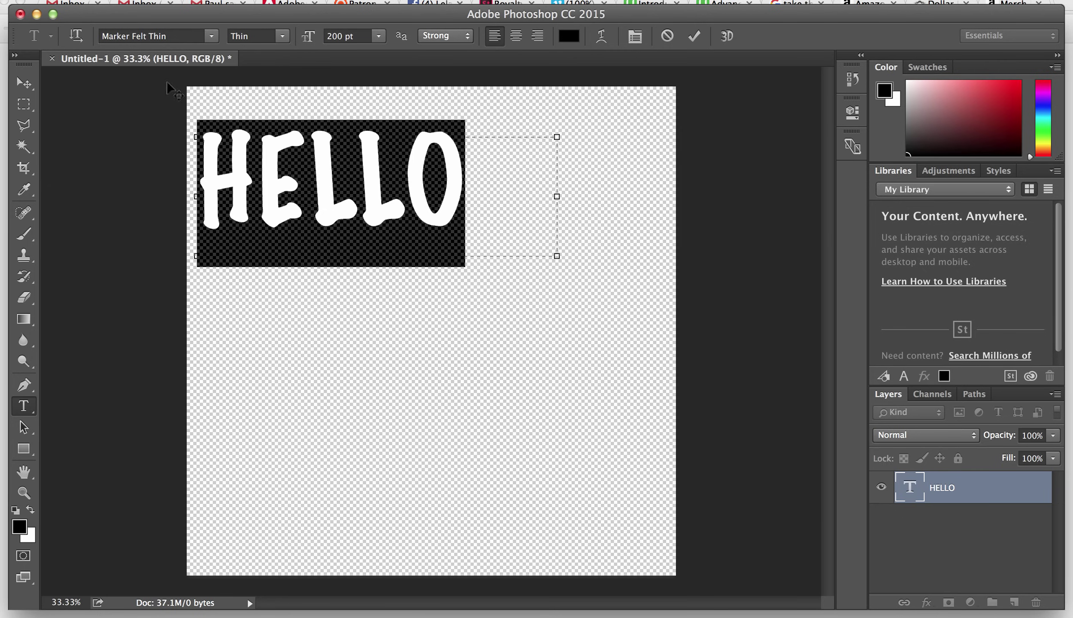
Preview a series of fonts on the selected word HELLO, including Mesquite Std Medium and Minion Pro Regular, ending back on Marker Felt Thin.
left_click(140, 37)
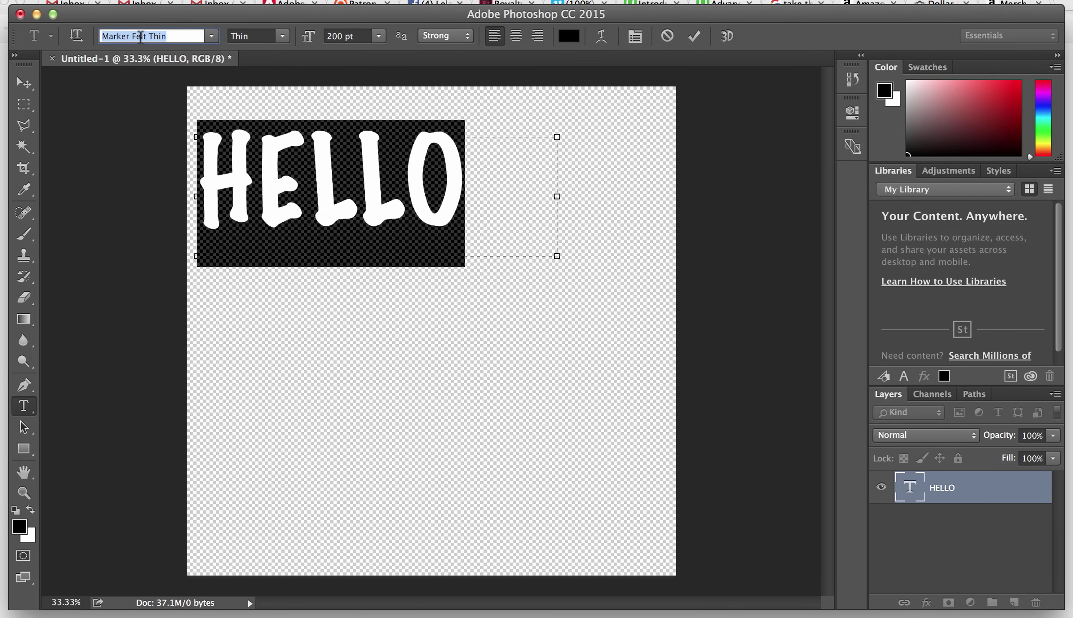
key("BackSpace")
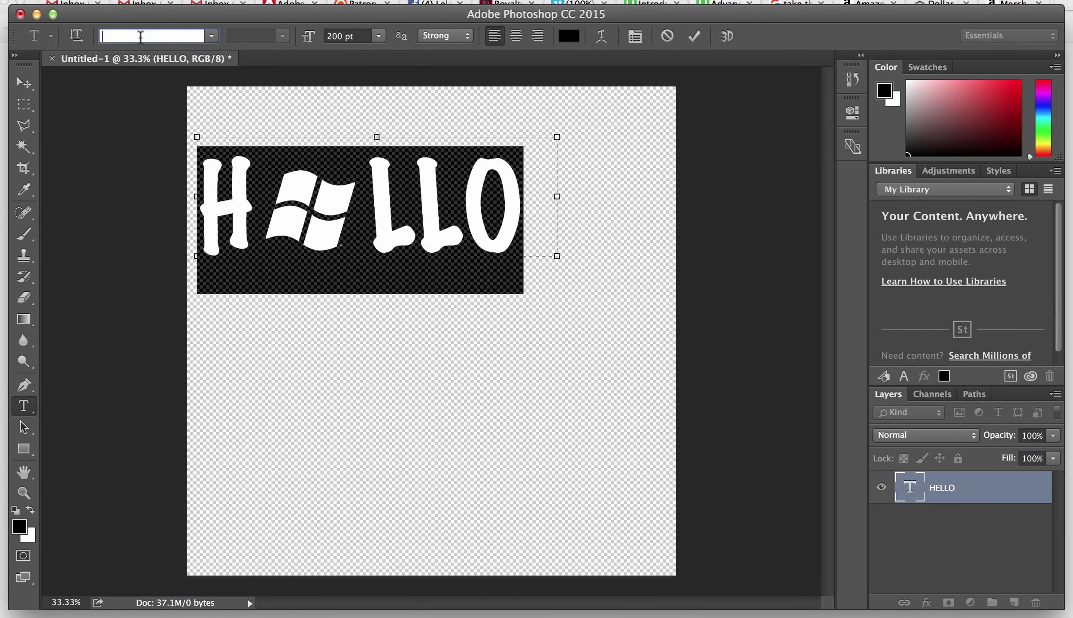
type("Mar")
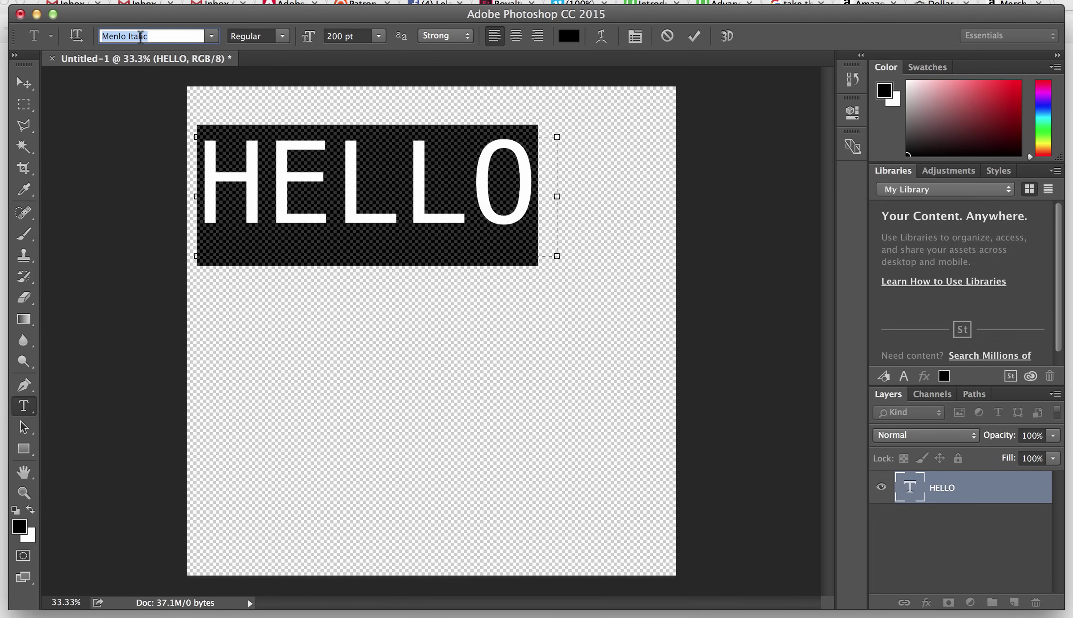
key("Return")
key("Down")
key("Down")
key("Down")
key("Down")
key("Down")
key("Down")
key("Down")
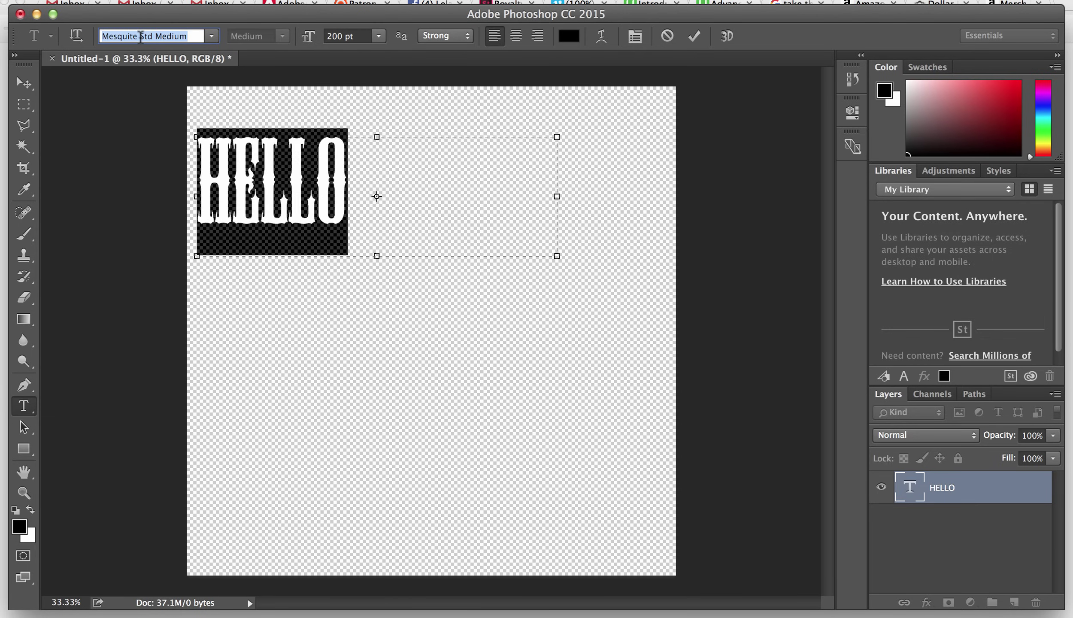
key("Down")
key("Down")
key("Down")
key("Down")
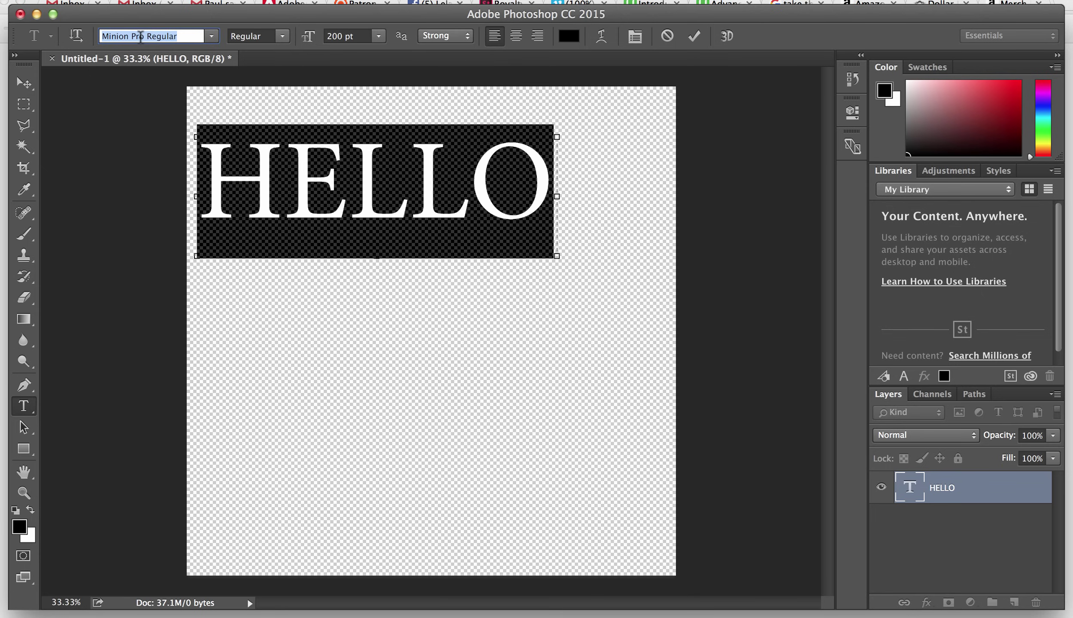
key("Down")
key("Down")
key("Down")
key("Down")
key("Down")
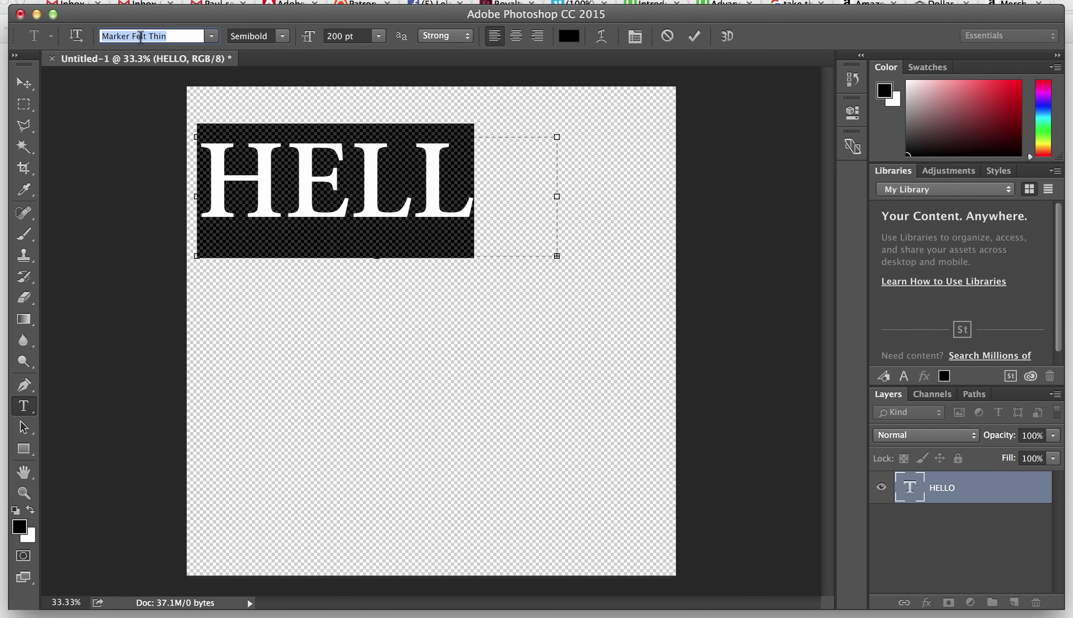
key("Down")
key("Down")
key("Down")
key("Down")
key("Down")
key("Down")
key("Down")
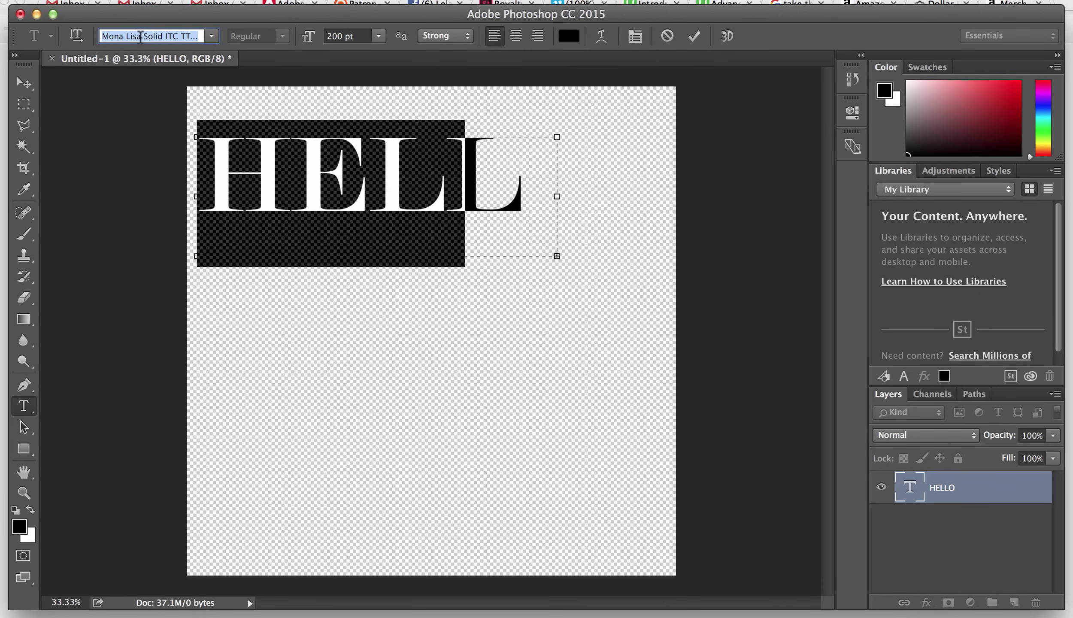
type("Marker Felt Thin")
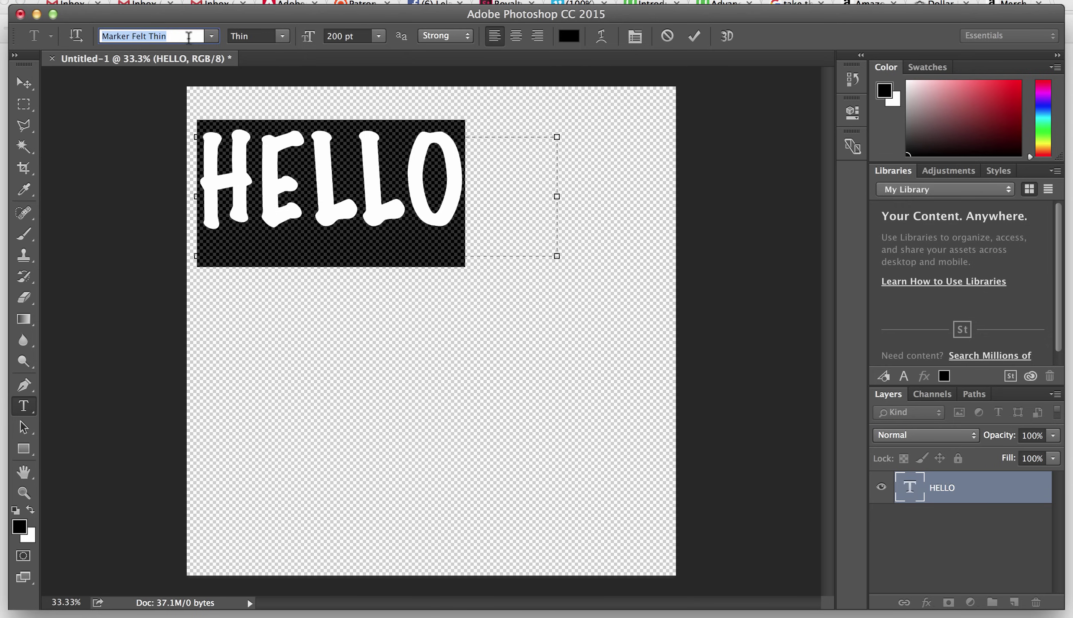
Change the font of the selected word HELLO to Princetown LET Regular.
left_click(211, 37)
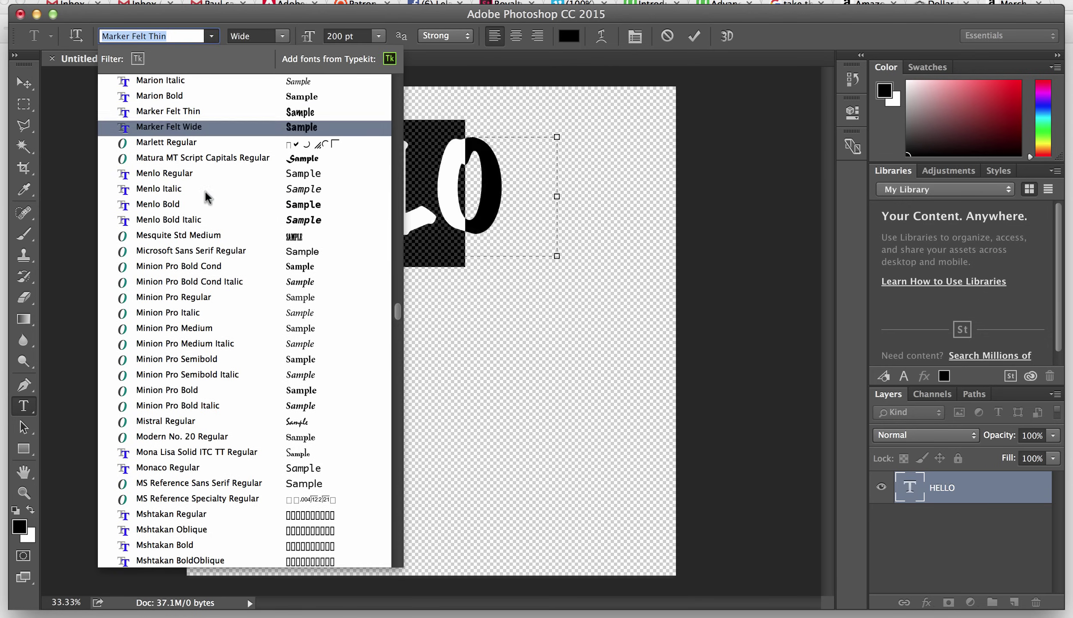
scroll(208, 193, "down", 5)
scroll(205, 194, "down", 15)
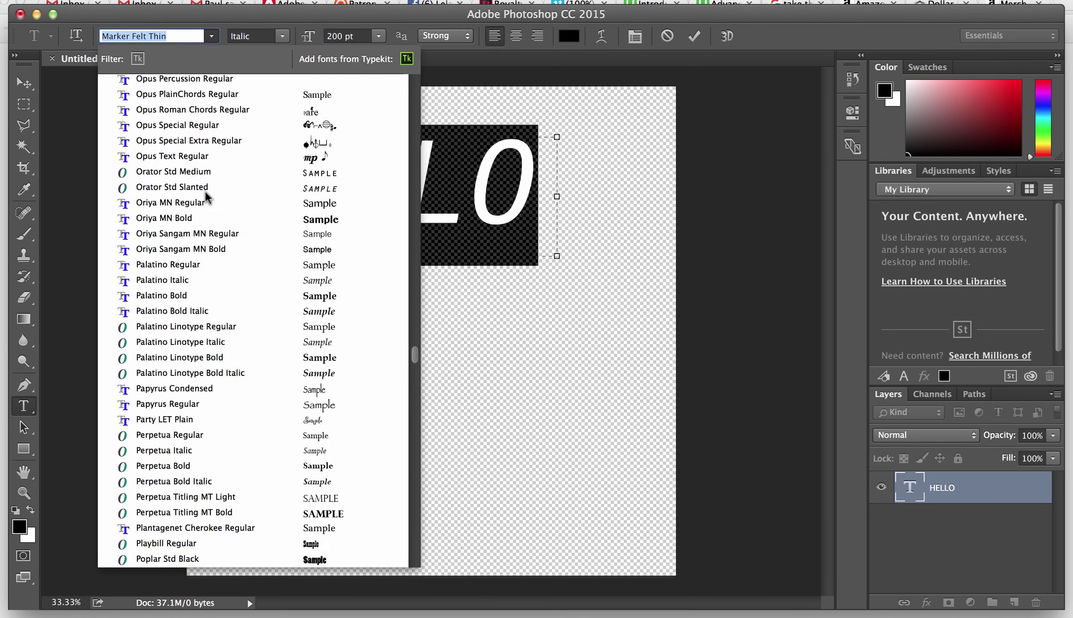
scroll(205, 189, "down", 5)
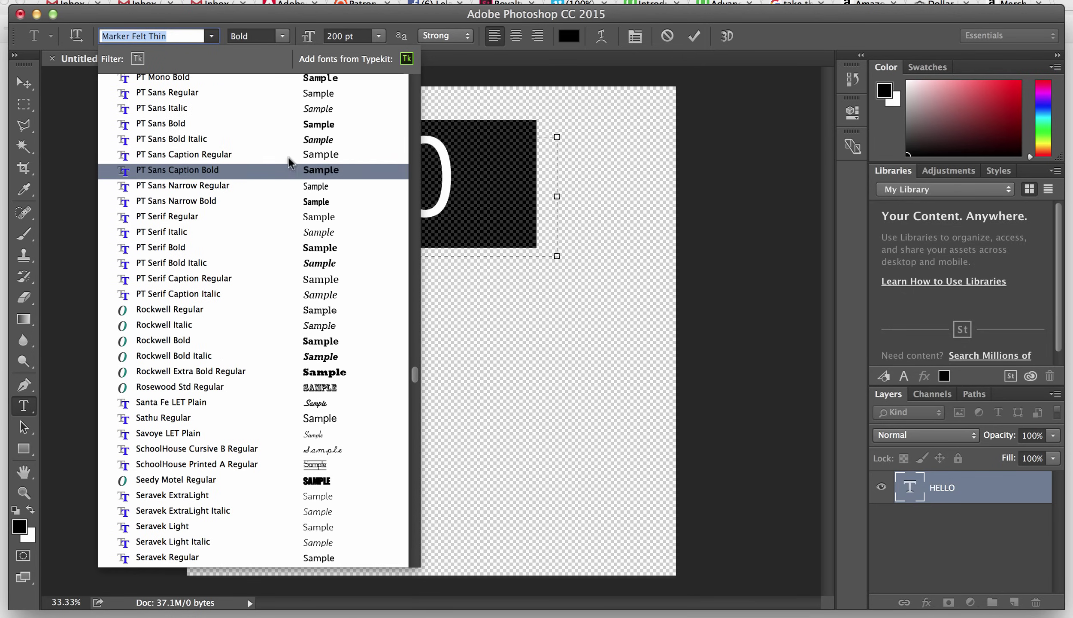
scroll(292, 163, "up", 4)
left_click(303, 200)
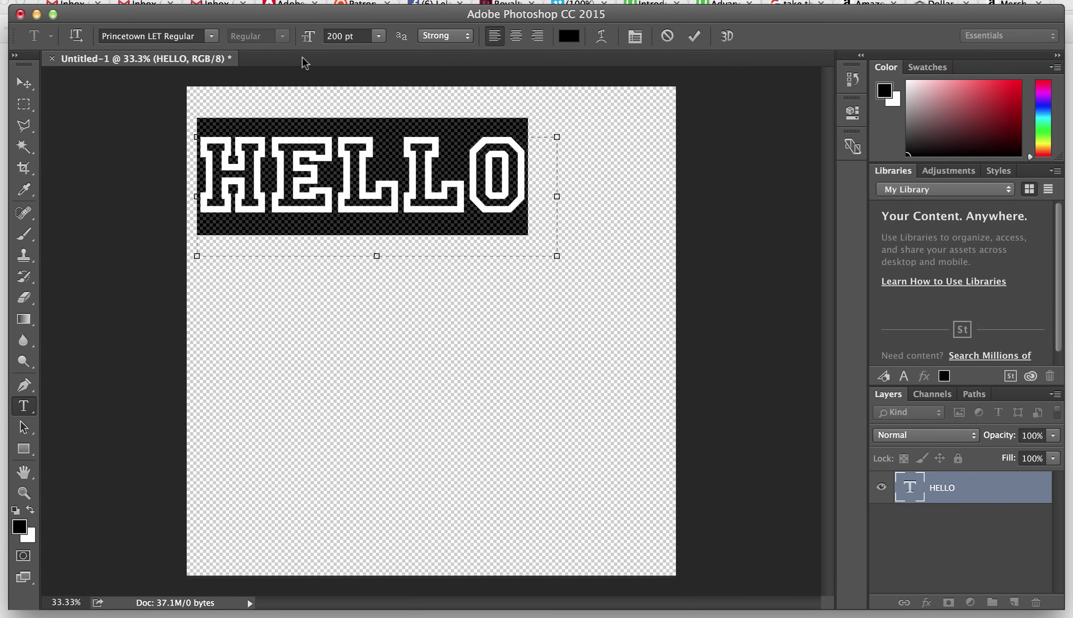
Change the font of the selected word HELLO to Arial Black Regular.
left_click(212, 35)
scroll(233, 206, "up", 15)
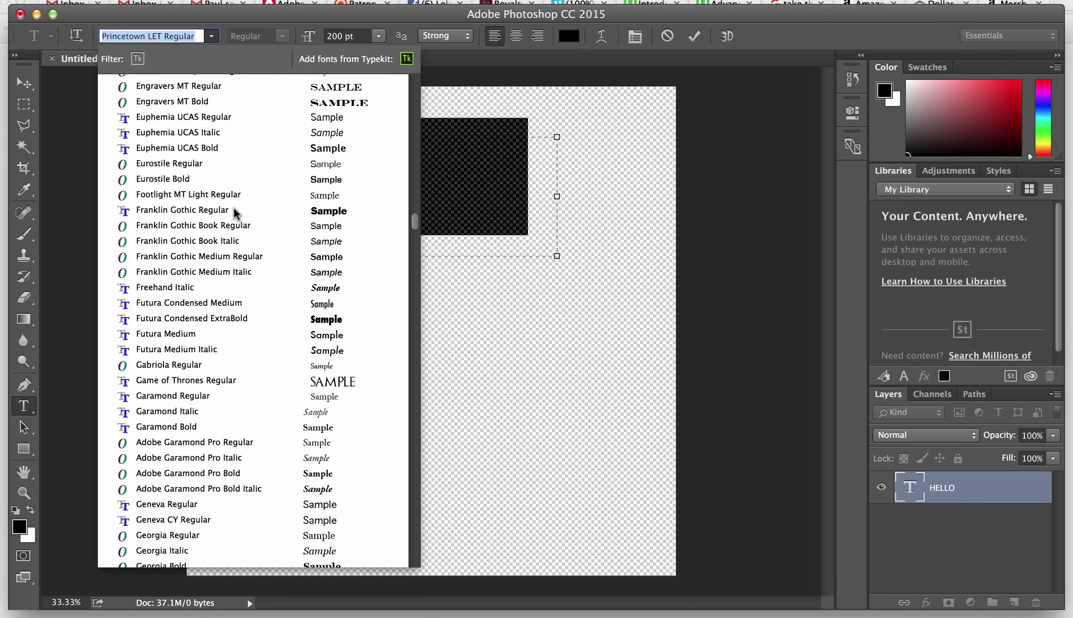
scroll(234, 210, "up", 15)
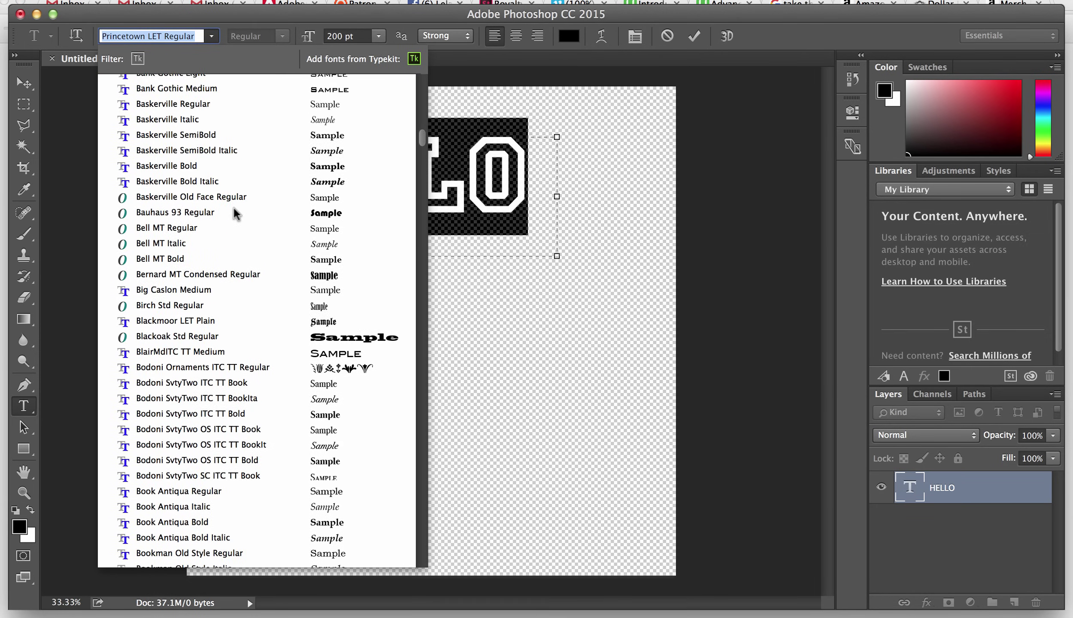
scroll(233, 206, "up", 20)
scroll(233, 206, "down", 8)
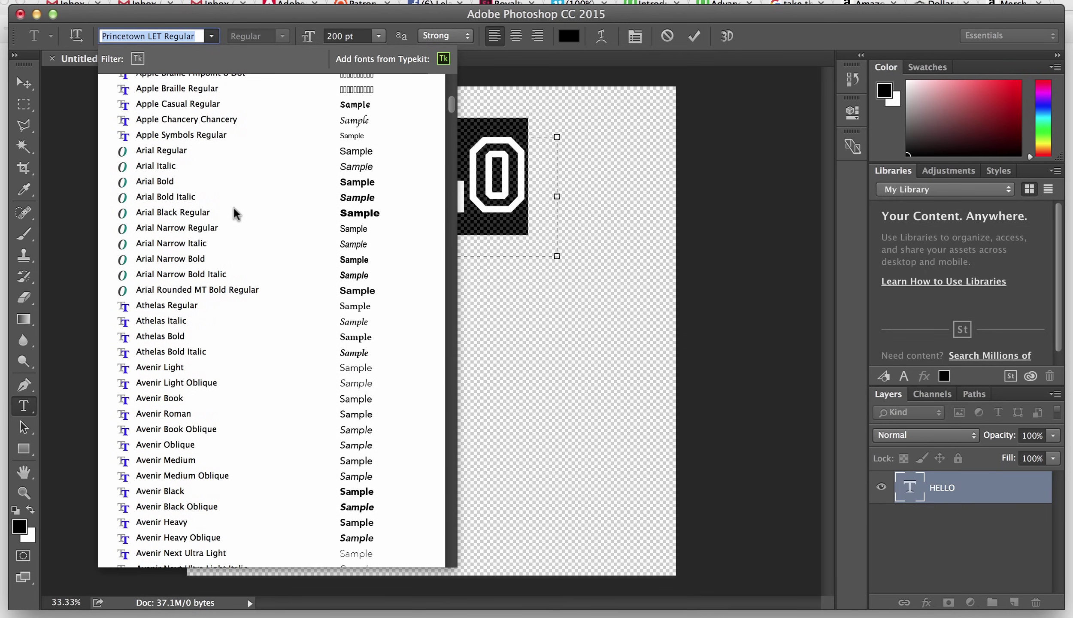
scroll(233, 206, "down", 4)
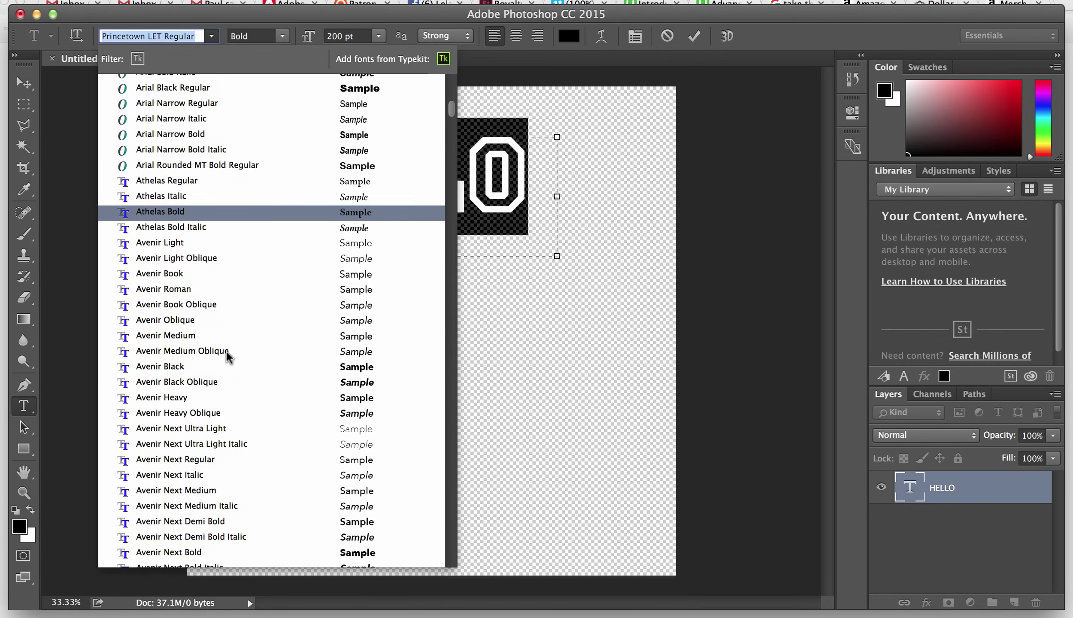
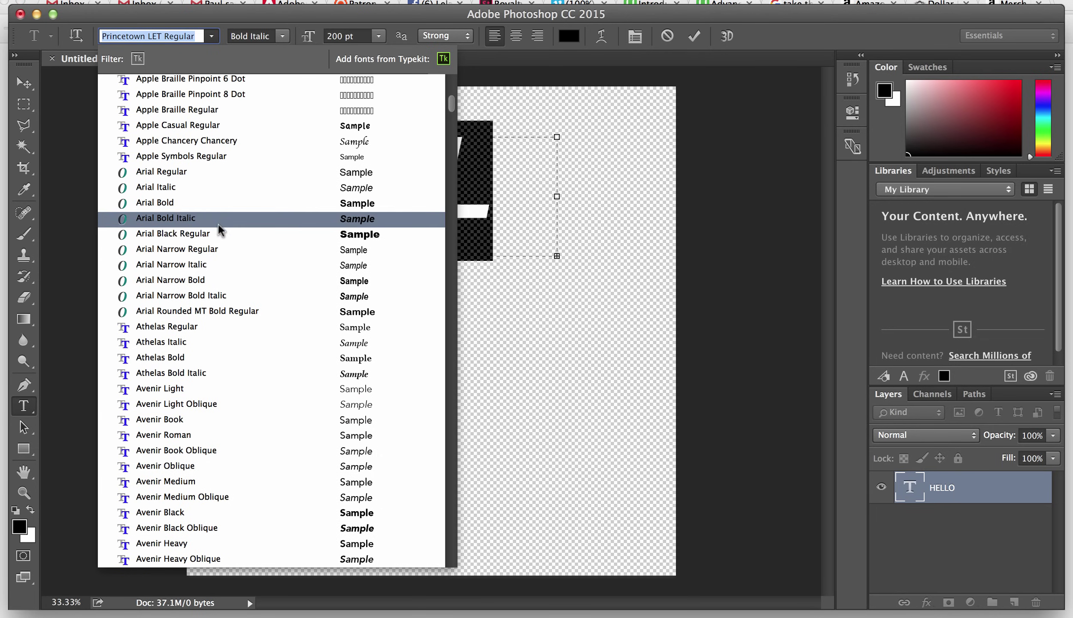
left_click(222, 231)
Enlarge the text box so the whole word HELLO fits on one line and commit the text layer.
left_click_drag(556, 256, 623, 280)
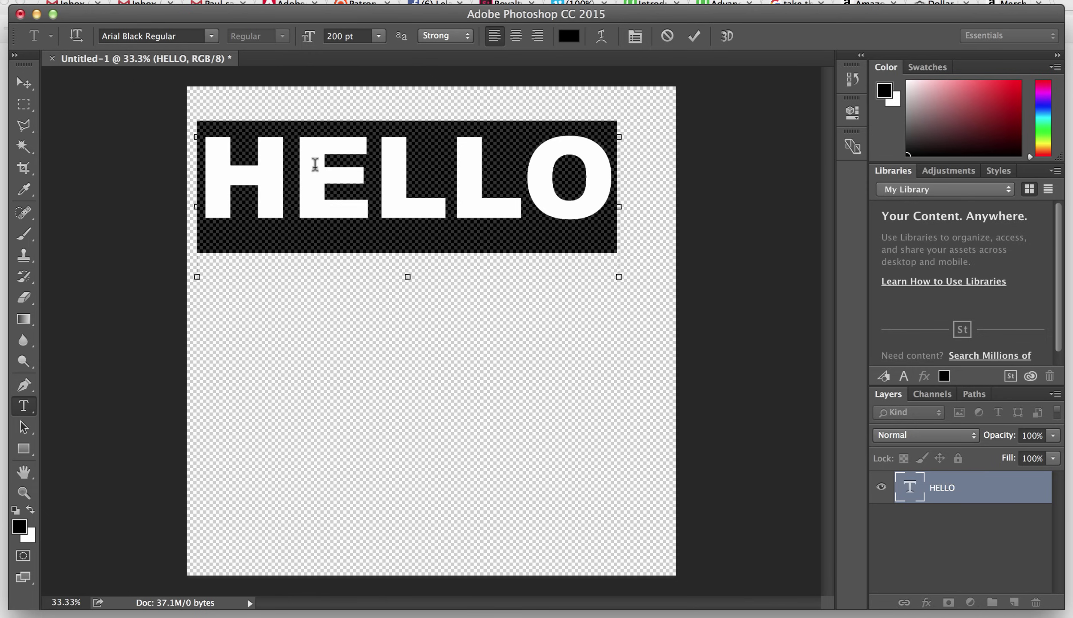
left_click(471, 206)
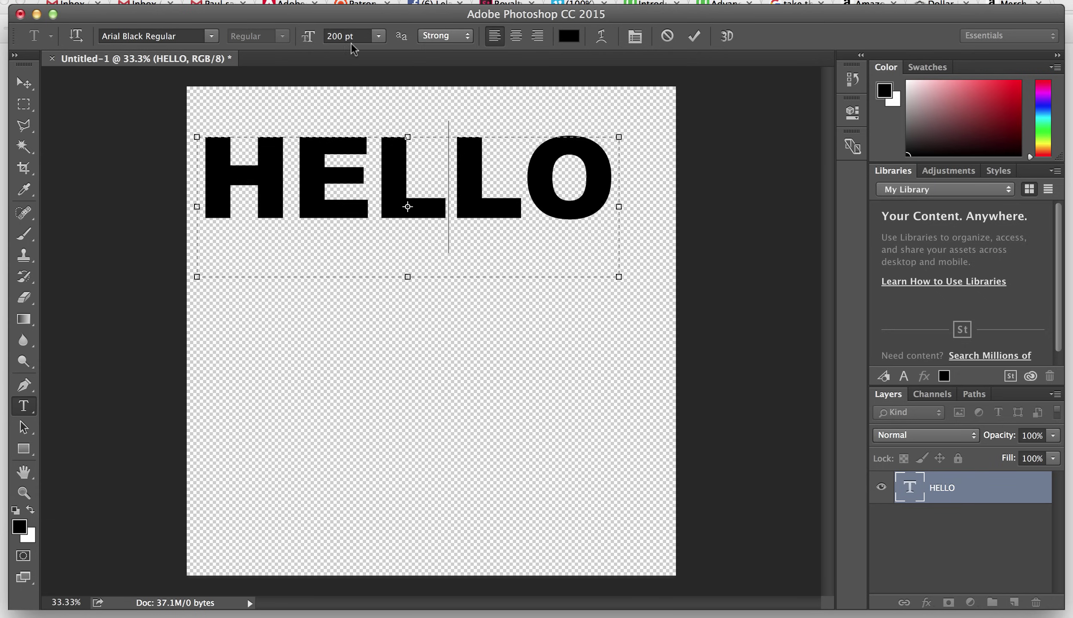
left_click(977, 491)
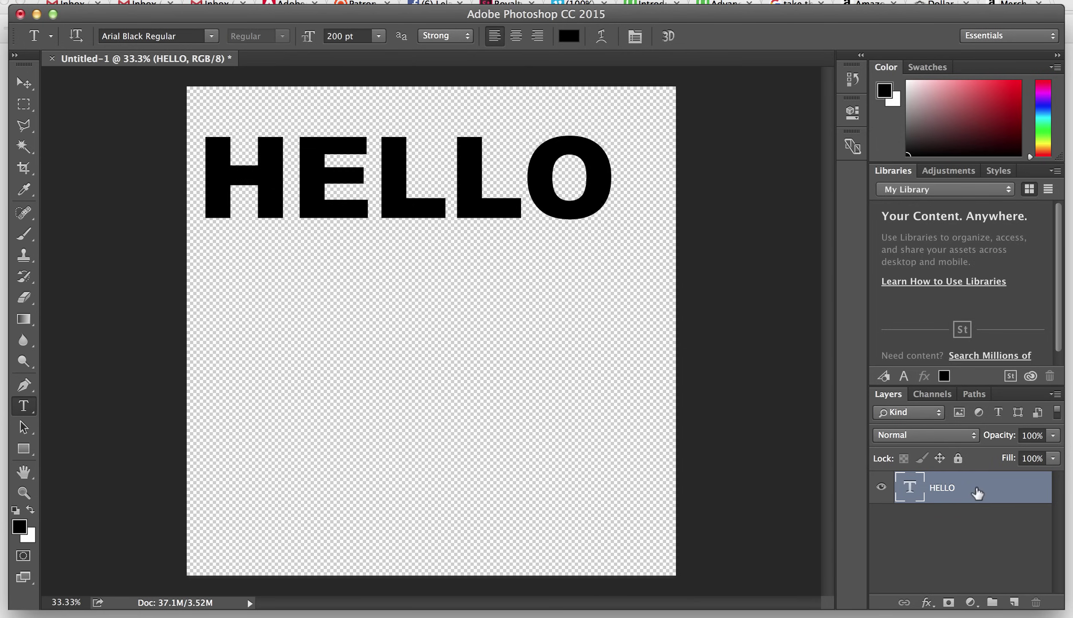
Stretch the HELLO text with Free Transform to a font size of about 450 pt, centre it horizontally on the canvas and apply the transform.
left_click(222, 1)
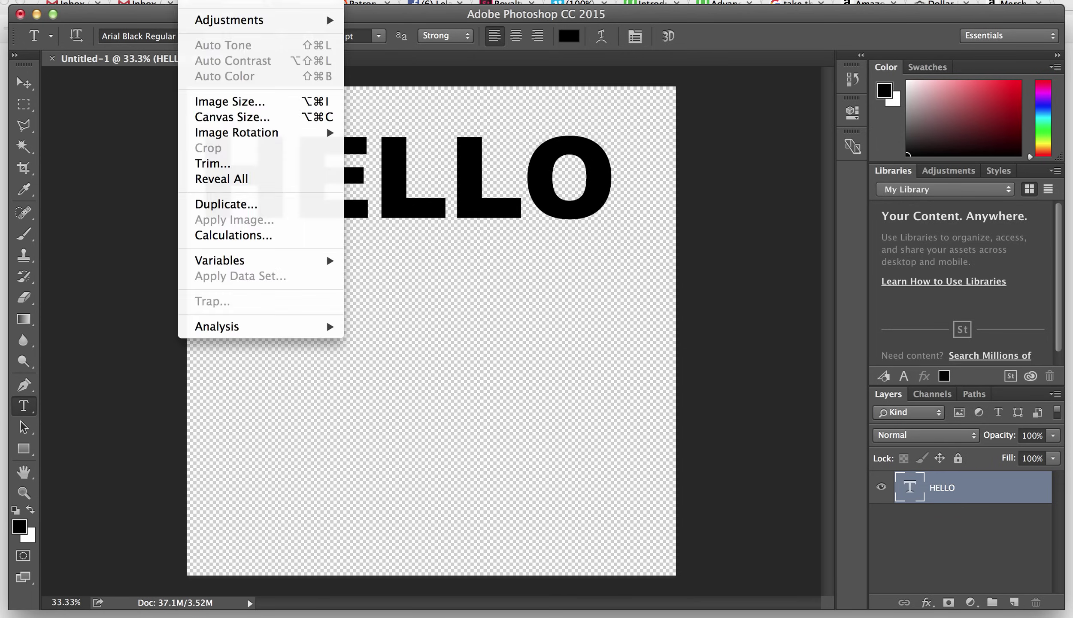
key("Left")
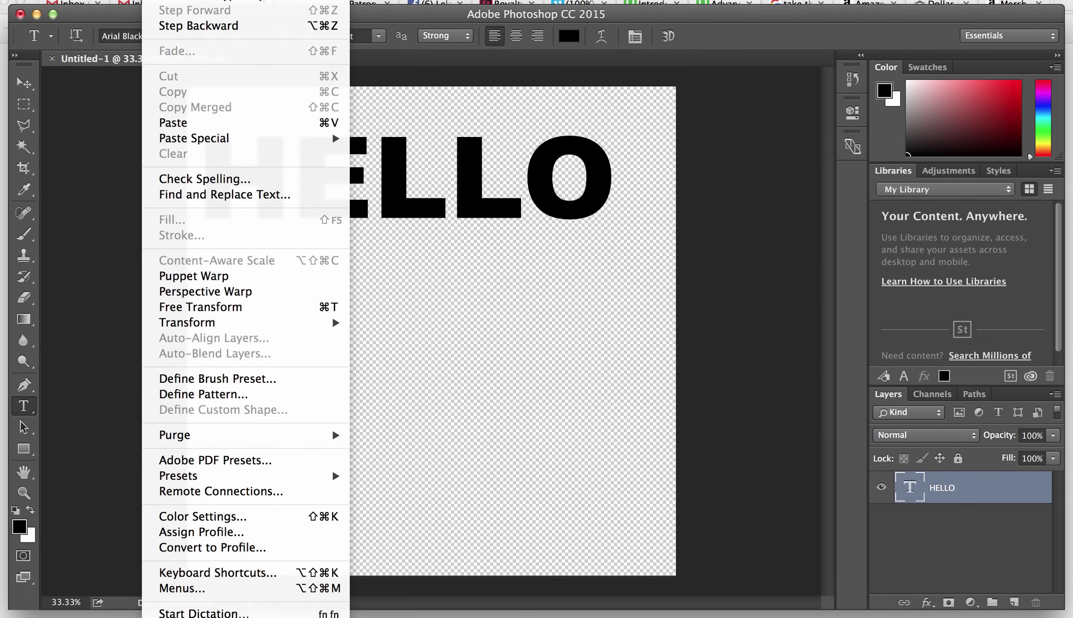
key("super+t")
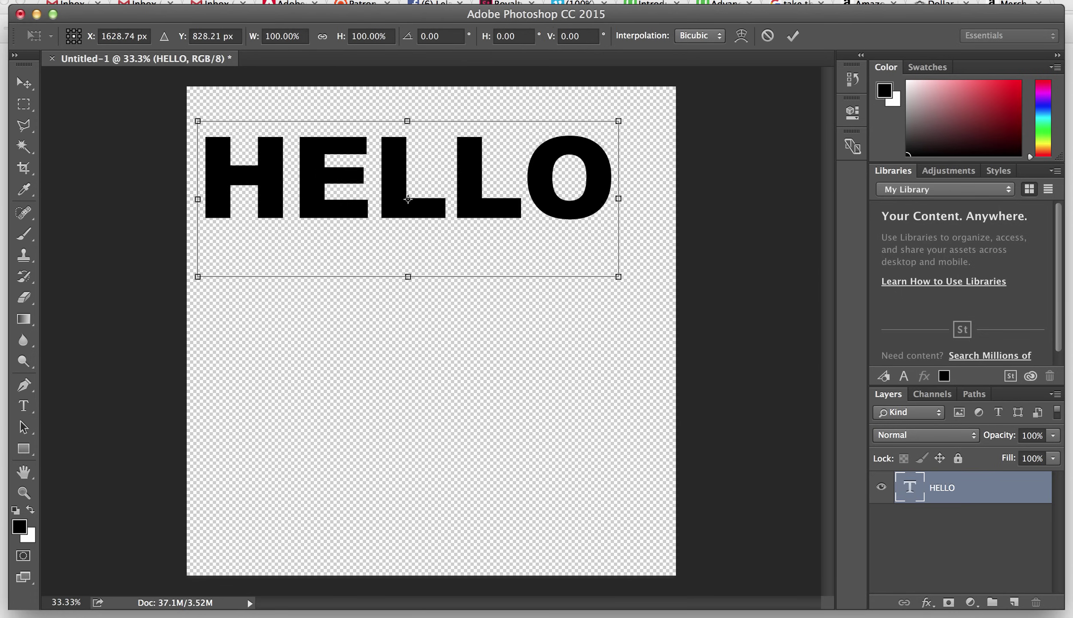
left_click_drag(619, 278, 653, 450)
mouse_move(470, 399)
left_mouse_down()
mouse_move(487, 398)
mouse_move(481, 388)
left_mouse_up()
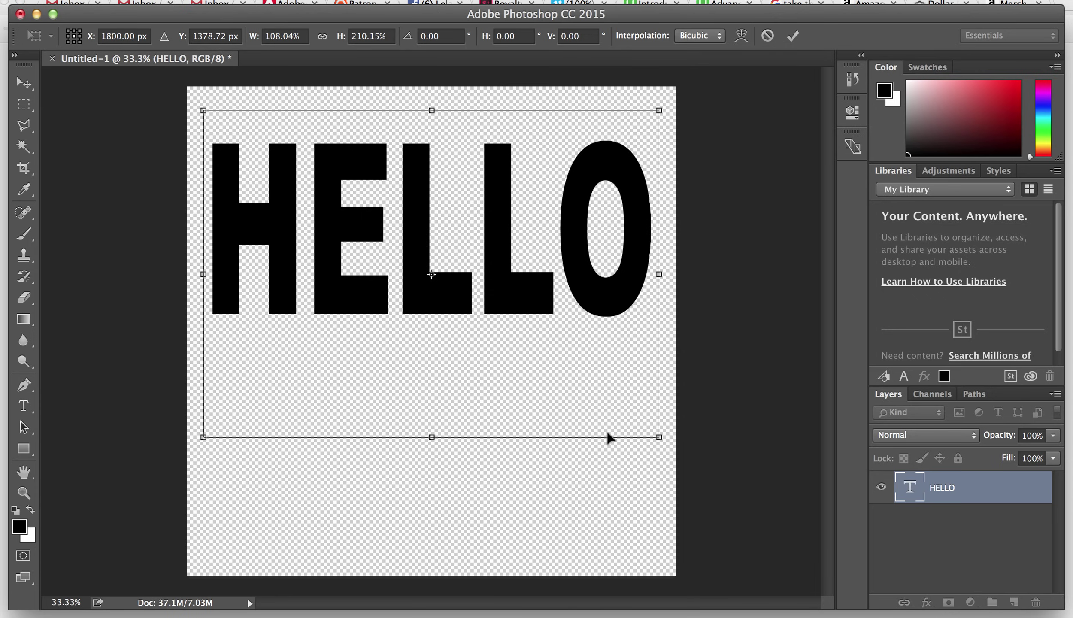
left_click_drag(657, 438, 605, 460)
left_click_drag(508, 431, 539, 433)
key("Return")
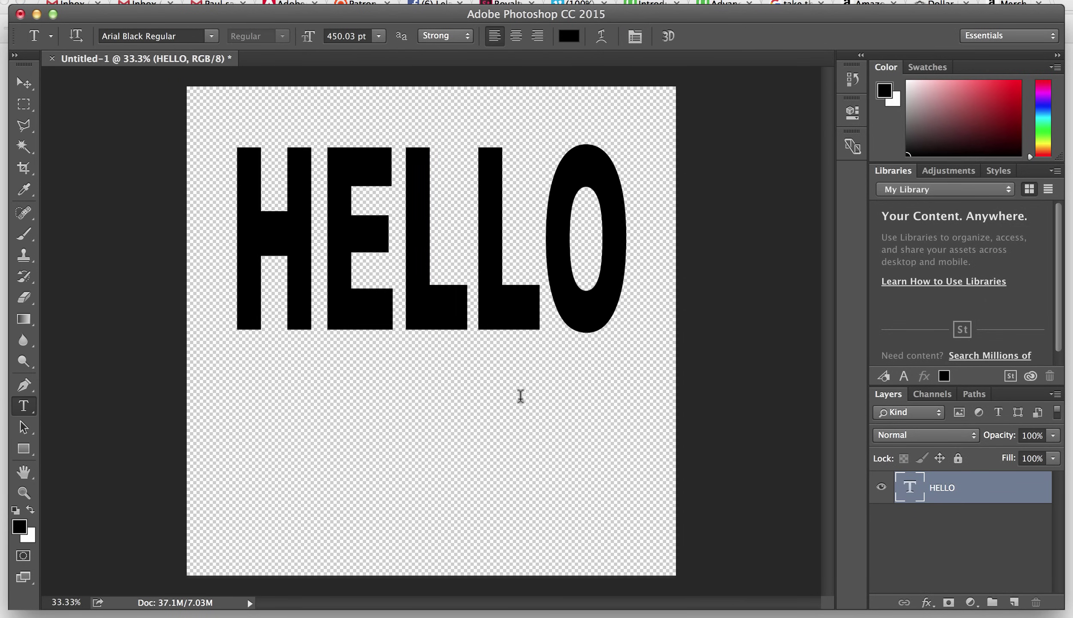
Recolor the whole word HELLO to blue #327ae6 and commit the text layer.
left_click(478, 243)
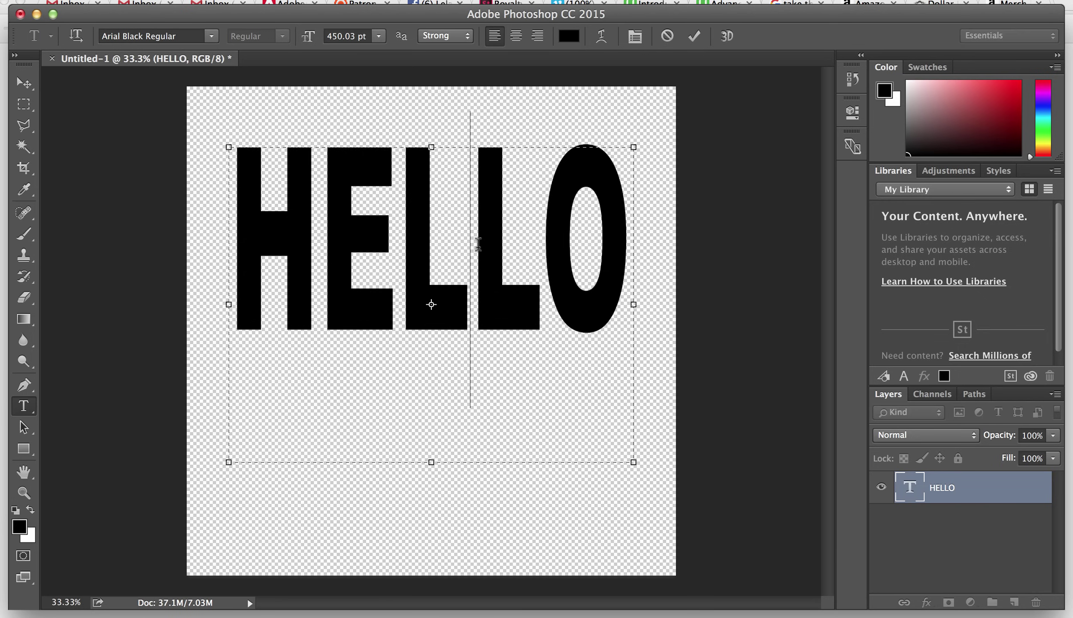
key("super+a")
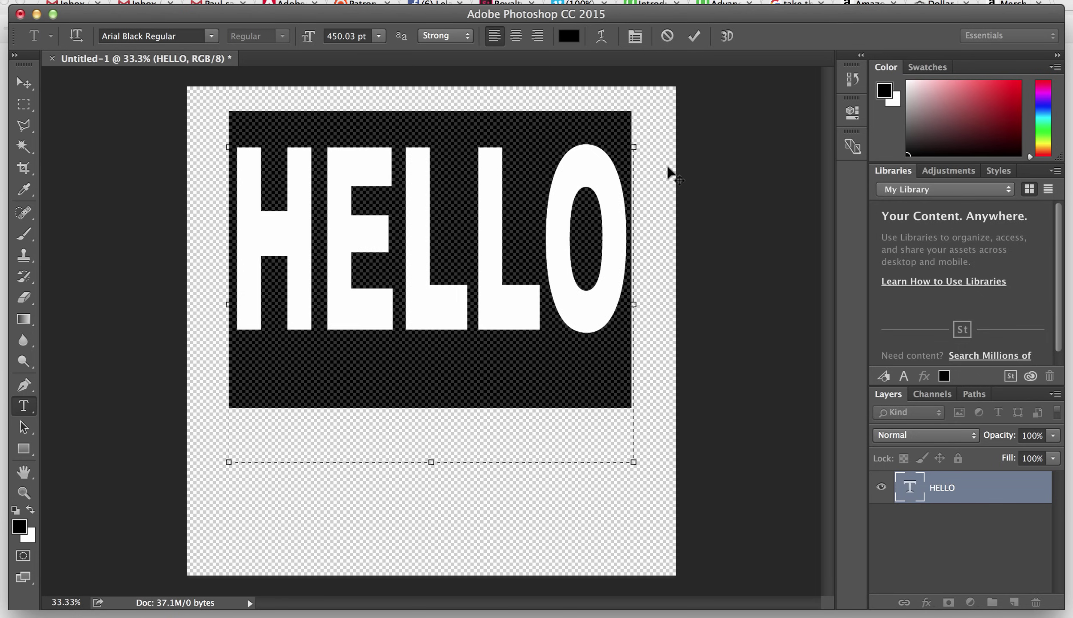
left_click(570, 36)
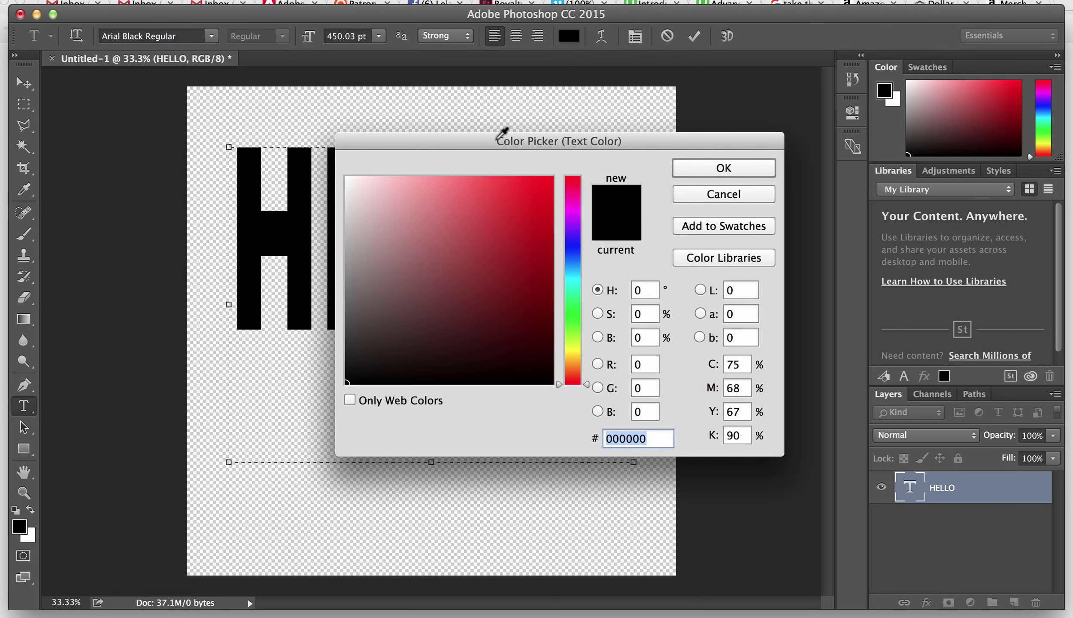
left_click_drag(474, 144, 739, 154)
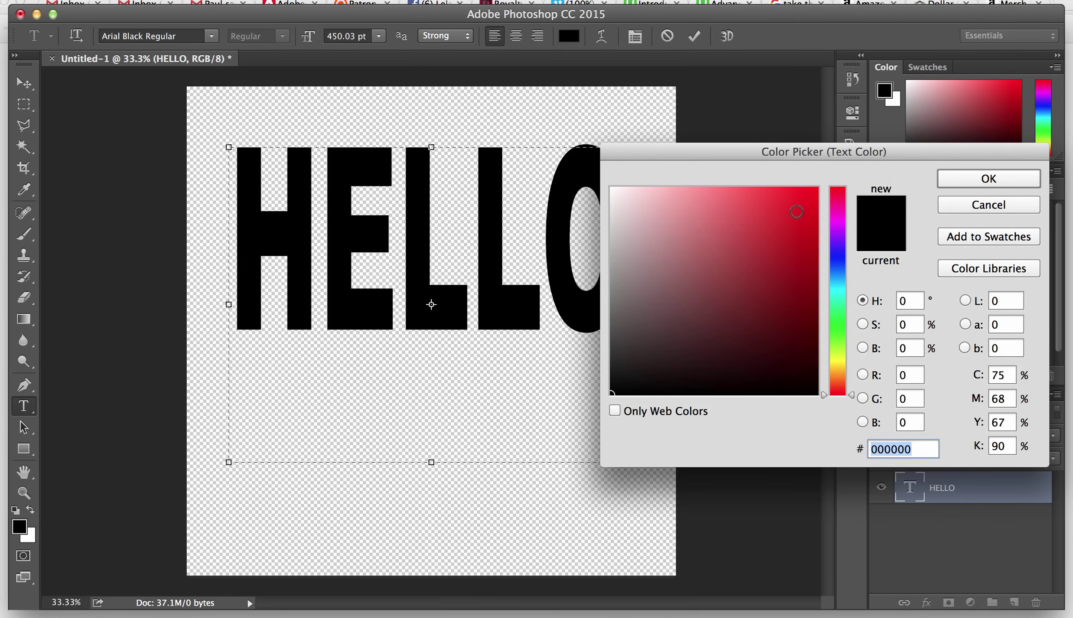
left_click(799, 202)
left_click(804, 268)
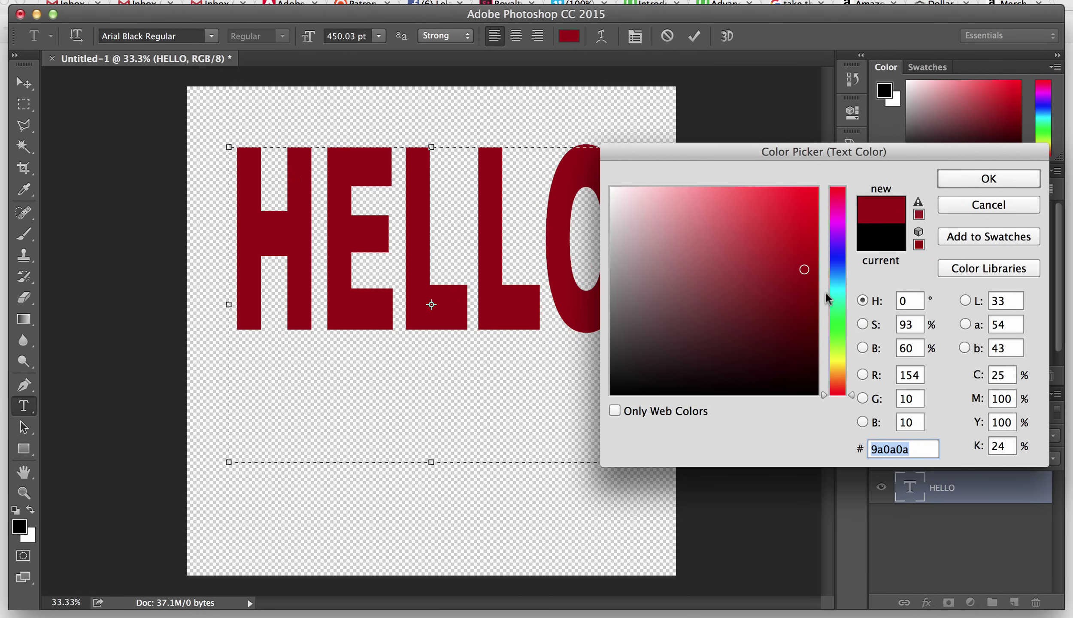
left_click(837, 301)
left_click(786, 290)
left_click(837, 271)
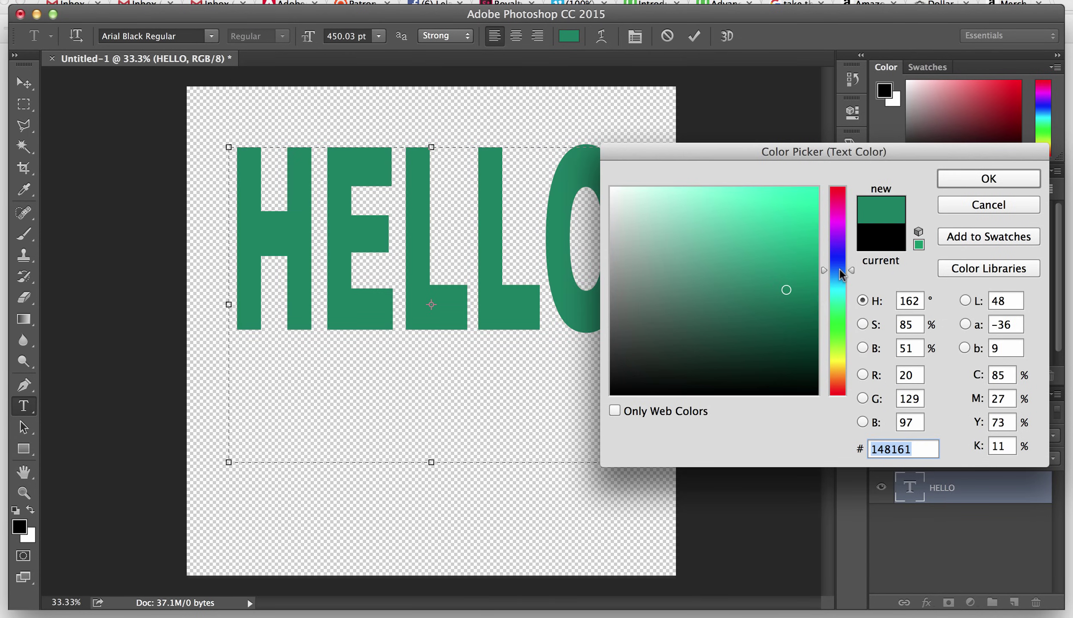
left_click(773, 208)
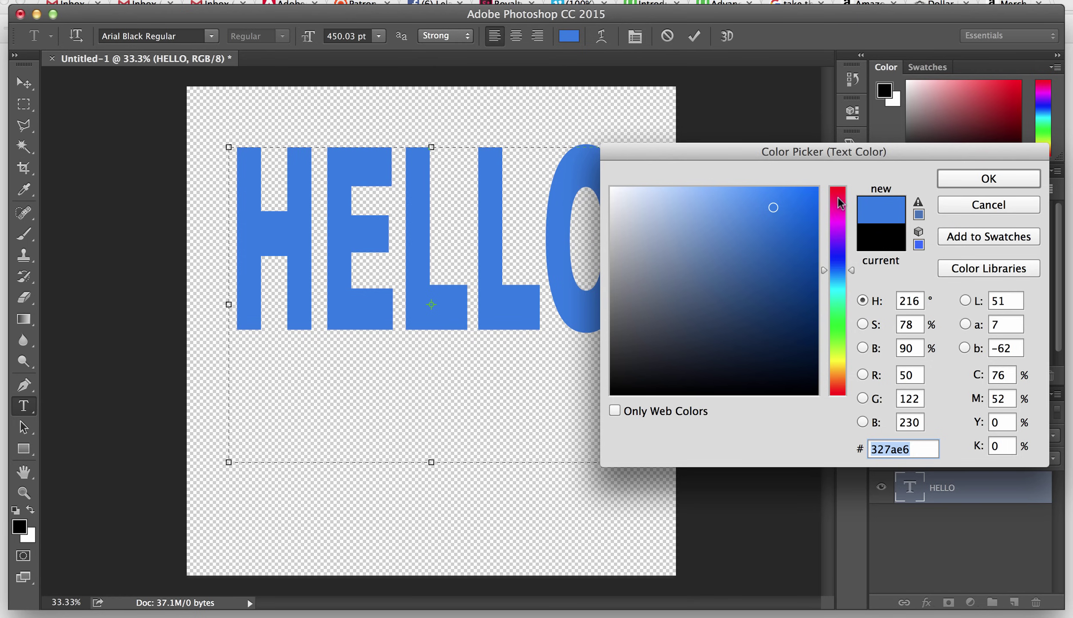
left_click(962, 182)
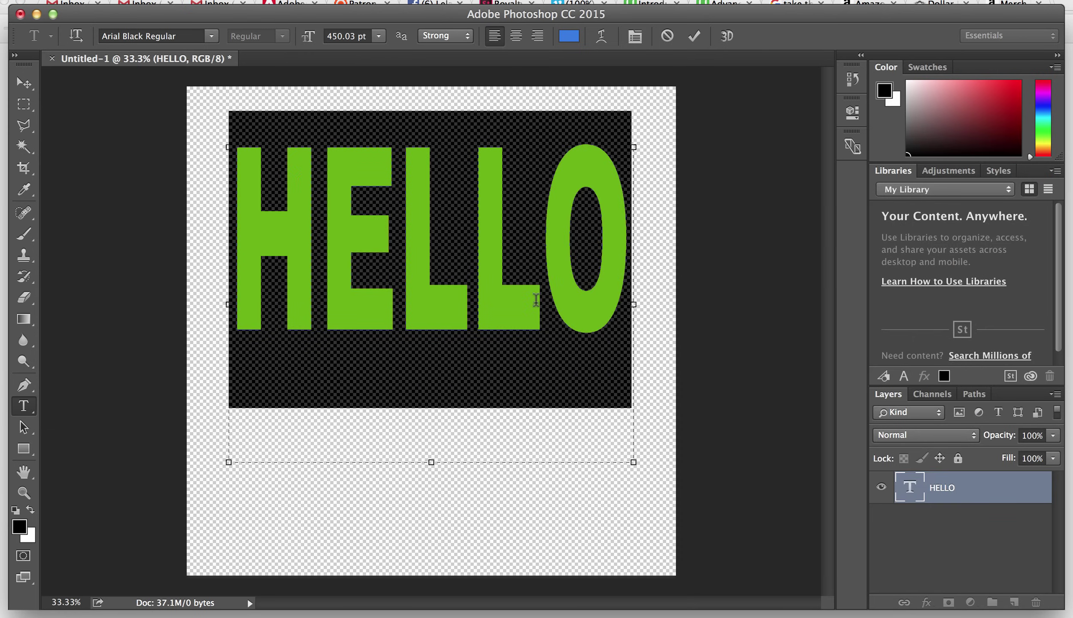
key("super+h")
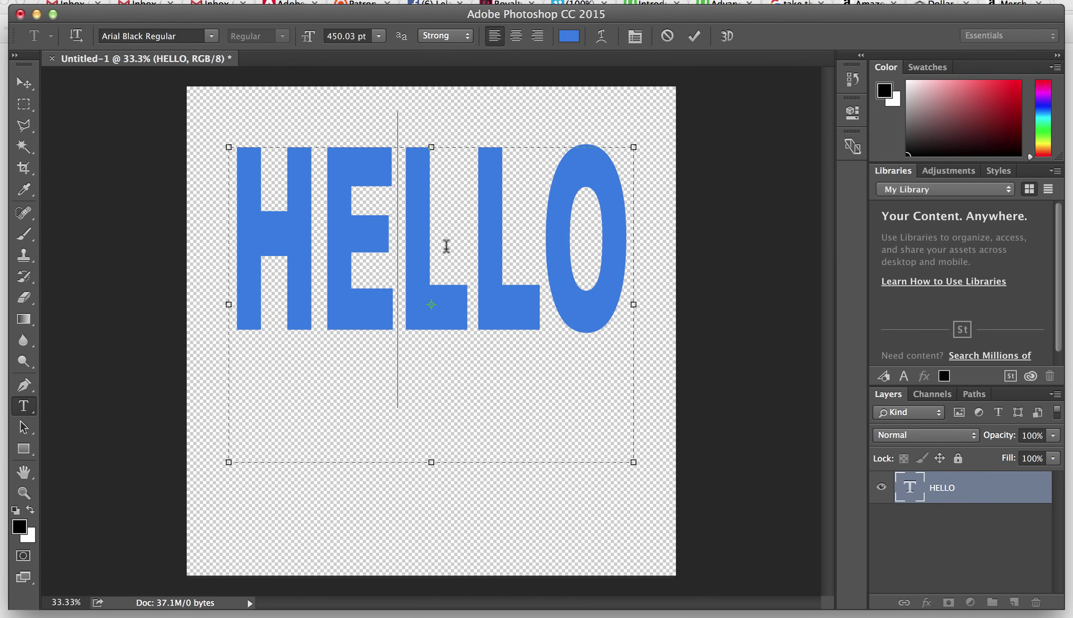
left_click(1014, 495)
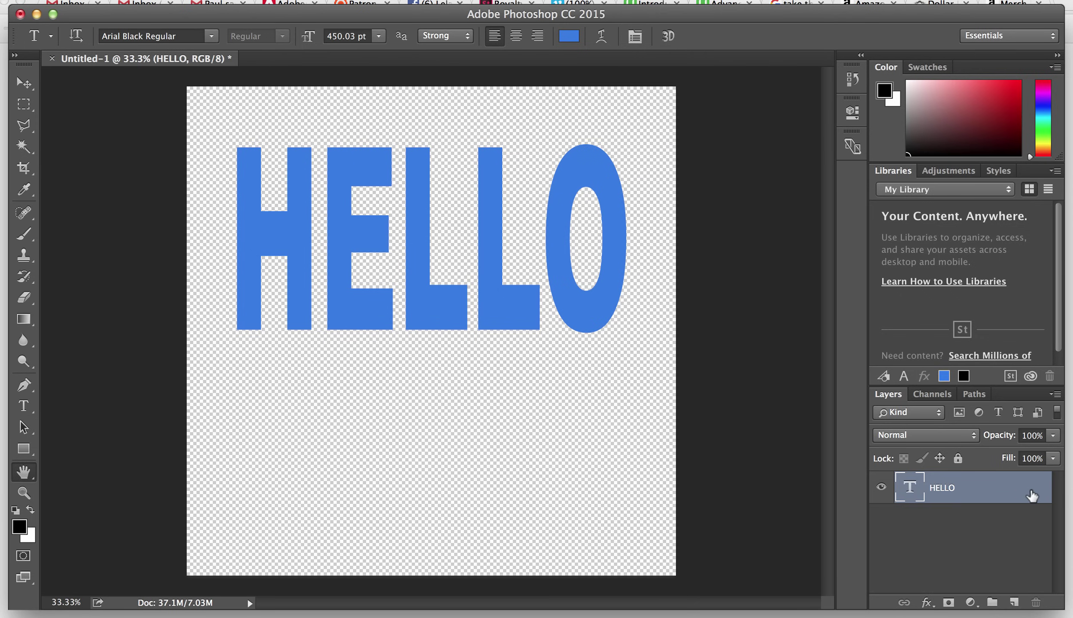
Add a black Stroke layer style to the HELLO text layer, with position Outside and a size of 27 px.
double_click(1032, 496)
mouse_move(689, 248)
left_mouse_down()
mouse_move(717, 183)
mouse_move(747, 150)
mouse_move(760, 161)
left_mouse_up()
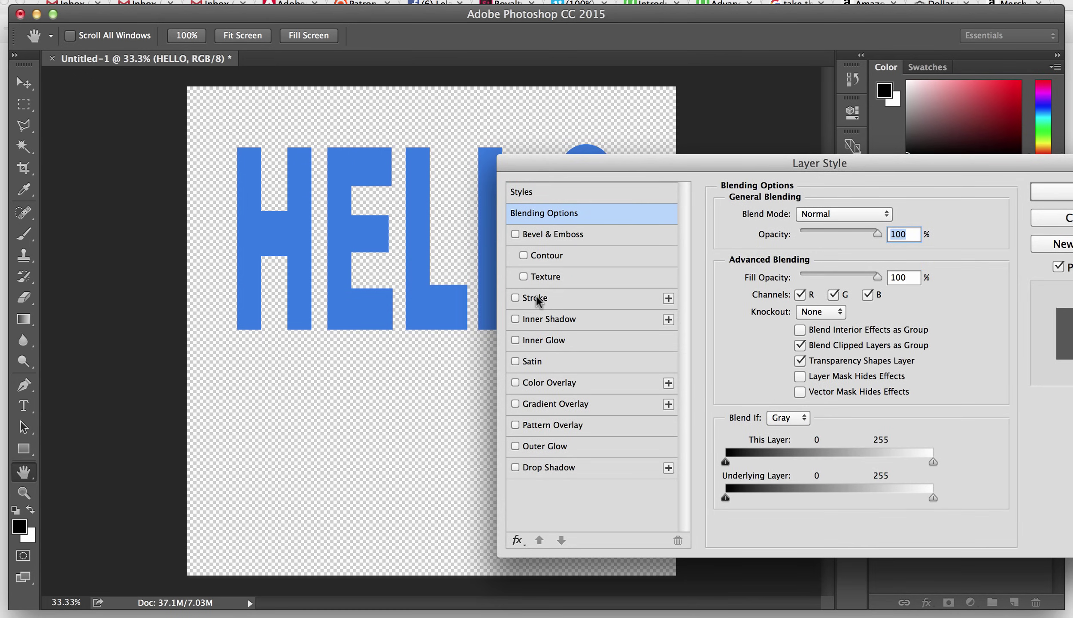
left_click(562, 300)
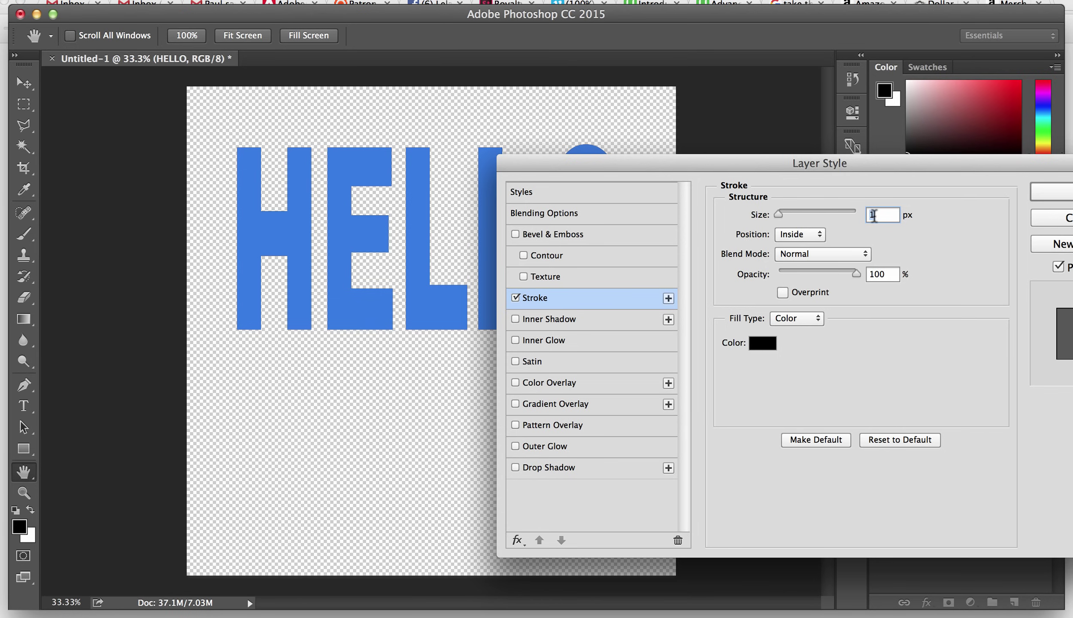
left_click(821, 236)
left_click(814, 224)
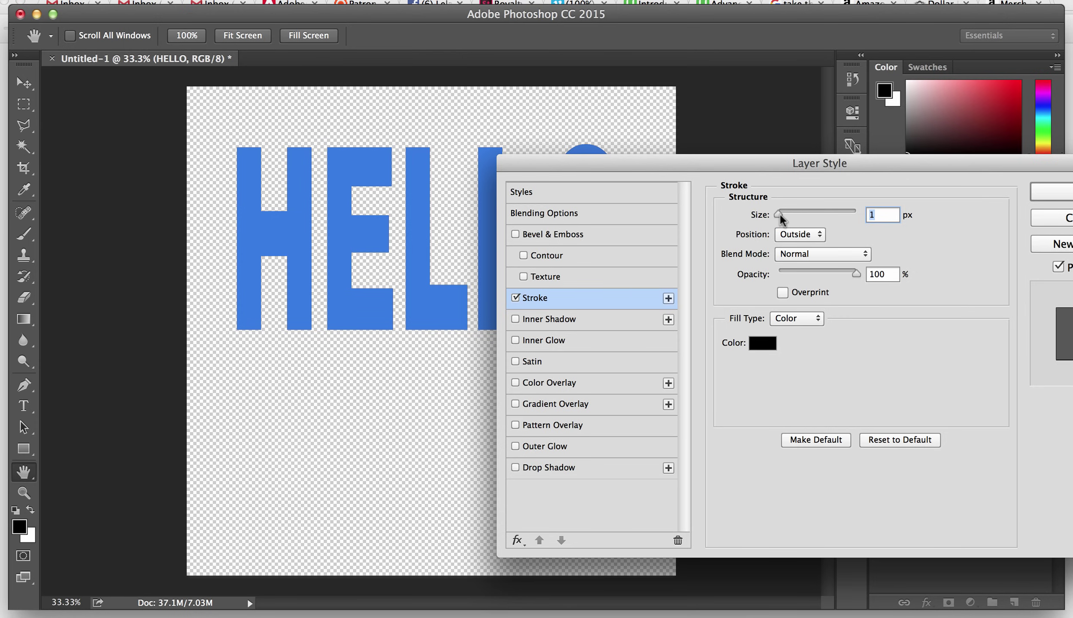
left_click_drag(780, 218, 792, 220)
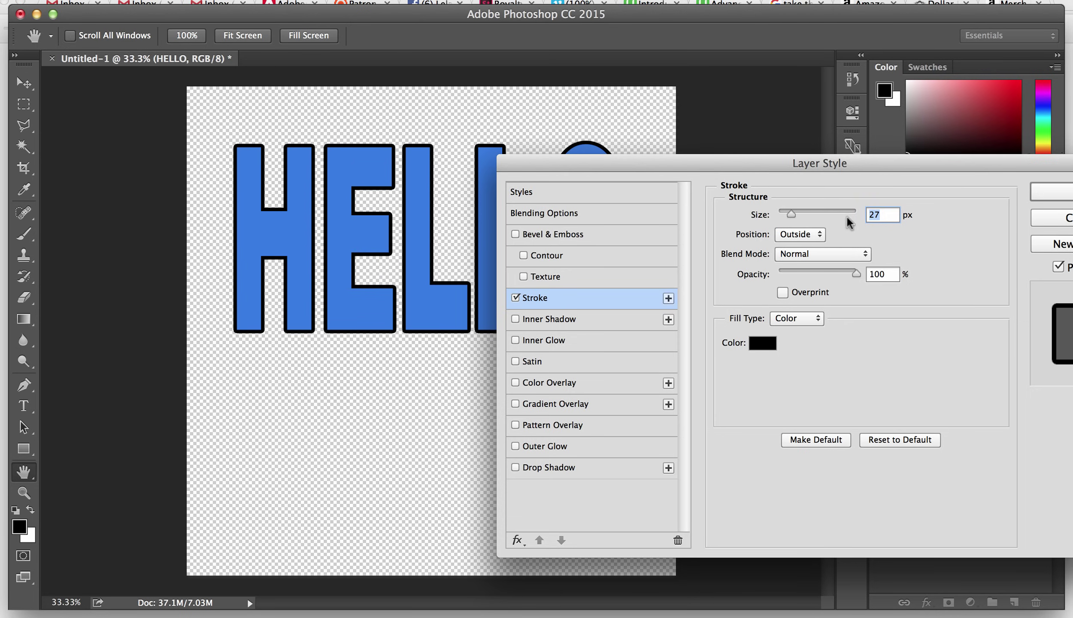
Try the stroke at position Inside with 32 px, and at position Outside with 59 px.
left_click(813, 236)
left_click(809, 247)
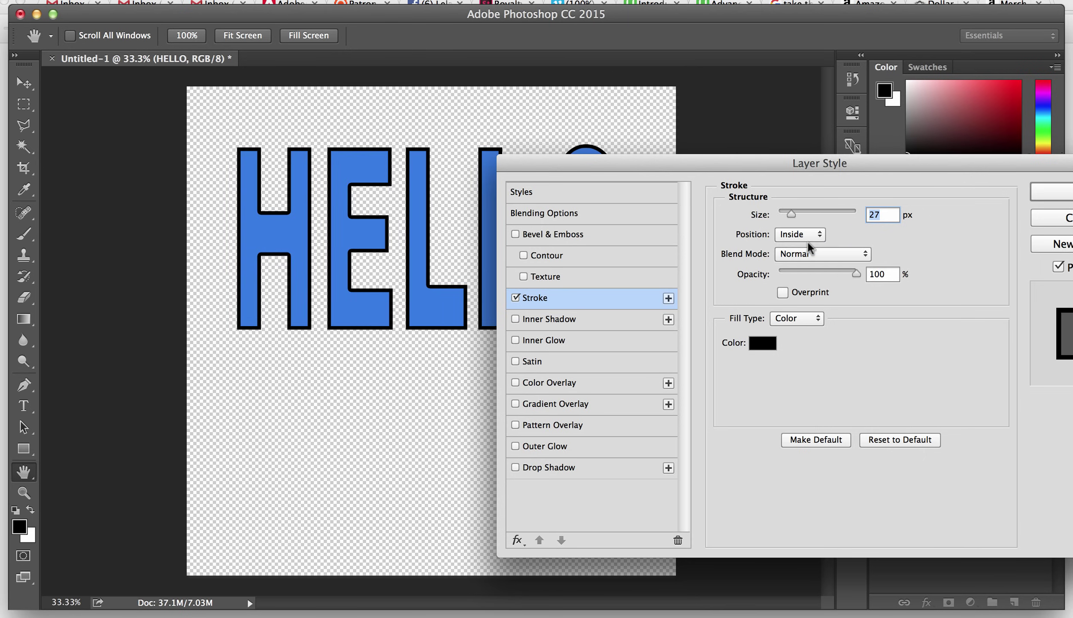
left_click_drag(791, 214, 792, 216)
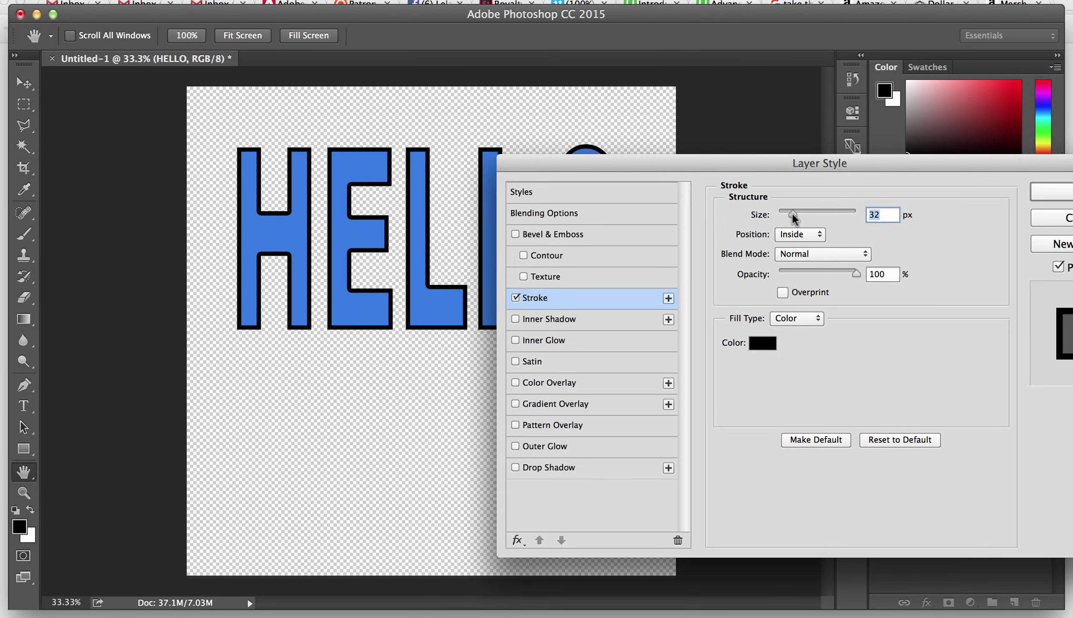
left_click(799, 235)
left_click(798, 222)
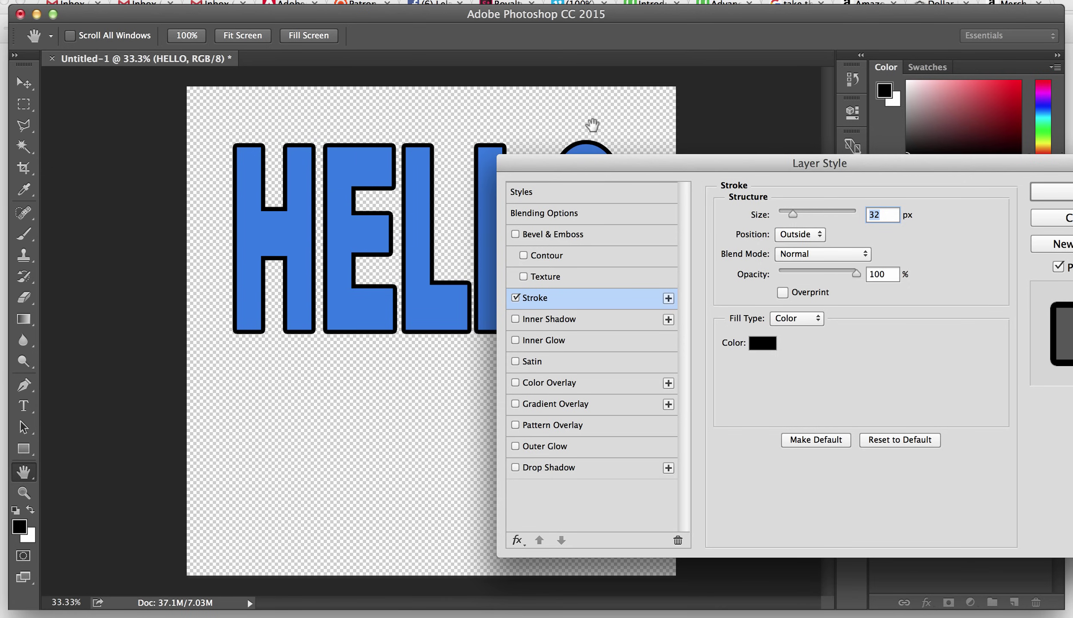
mouse_move(793, 213)
left_mouse_down()
mouse_move(815, 215)
mouse_move(801, 214)
left_mouse_up()
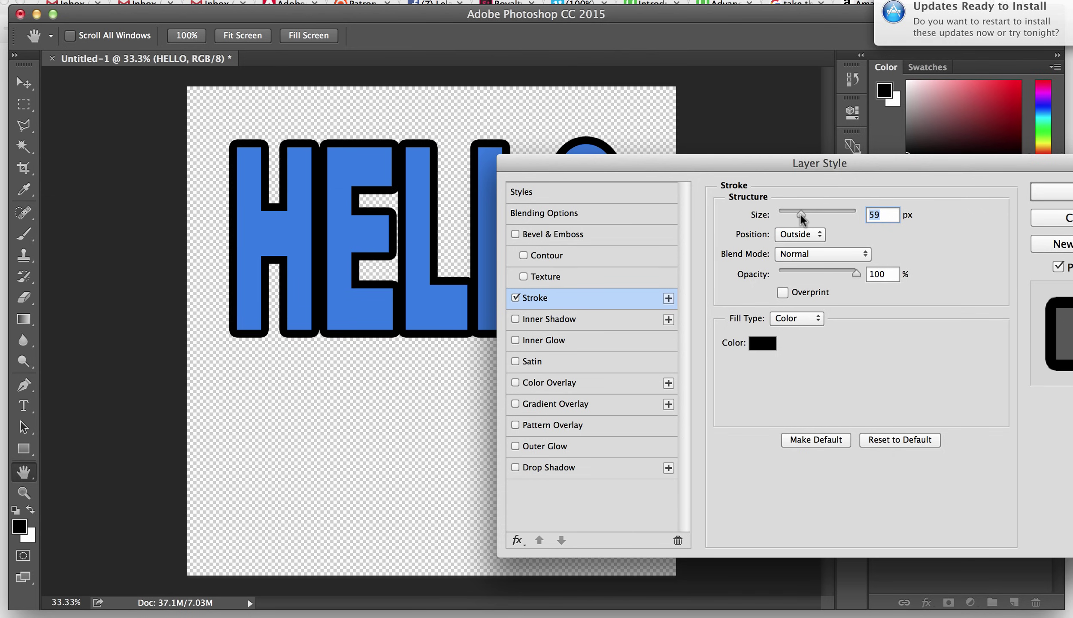
Postpone the pending system updates until tonight.
left_click(1068, 32)
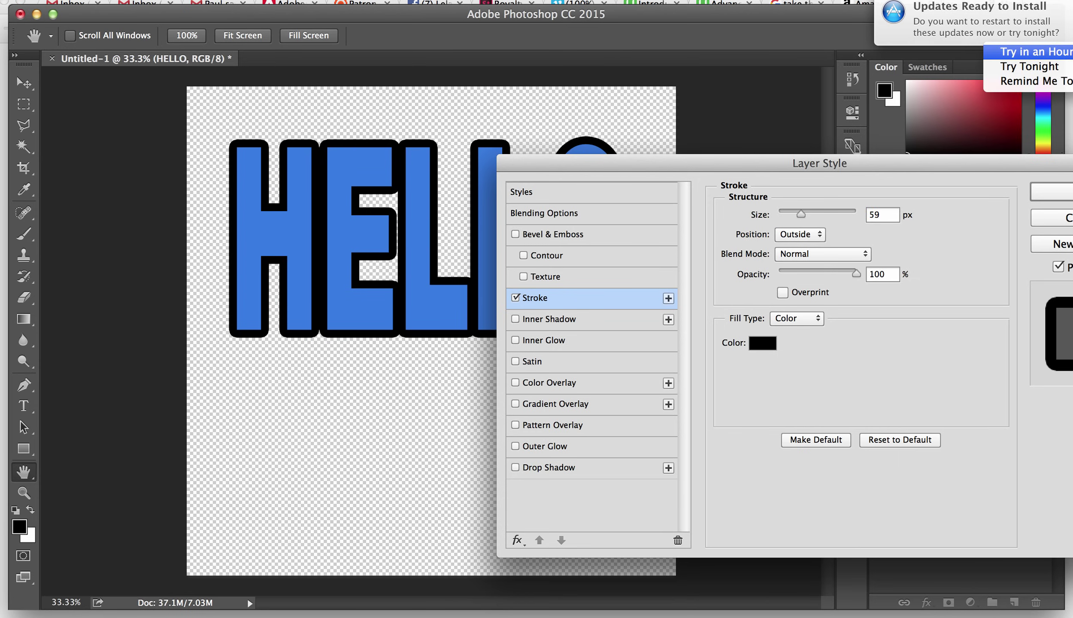
left_click(1030, 66)
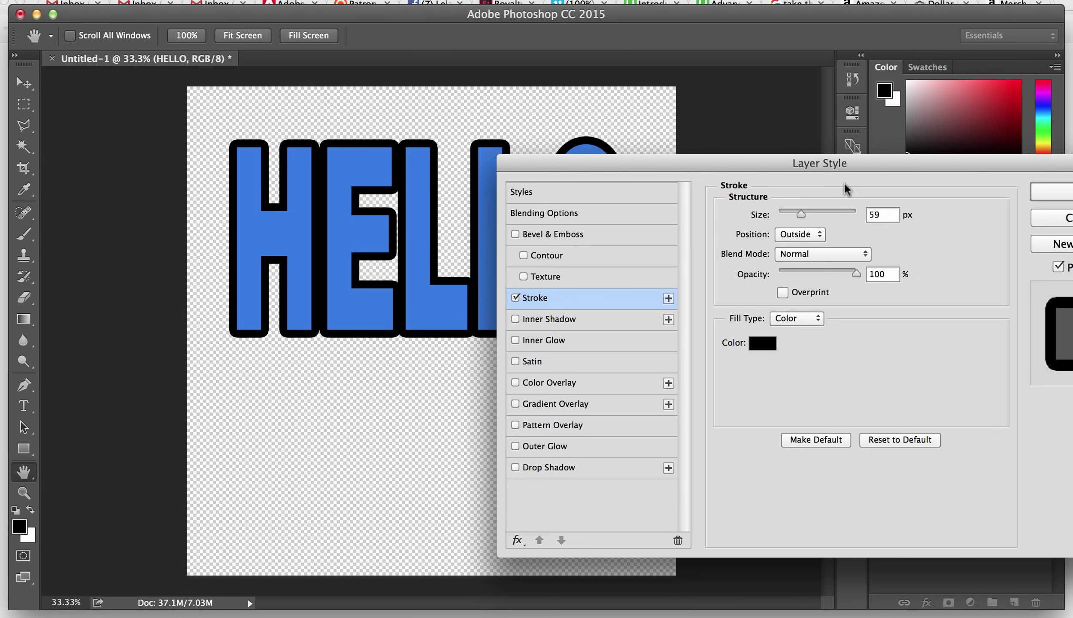
Reduce the stroke size to 16 px and apply the layer style to the HELLO text.
left_click_drag(803, 220, 792, 221)
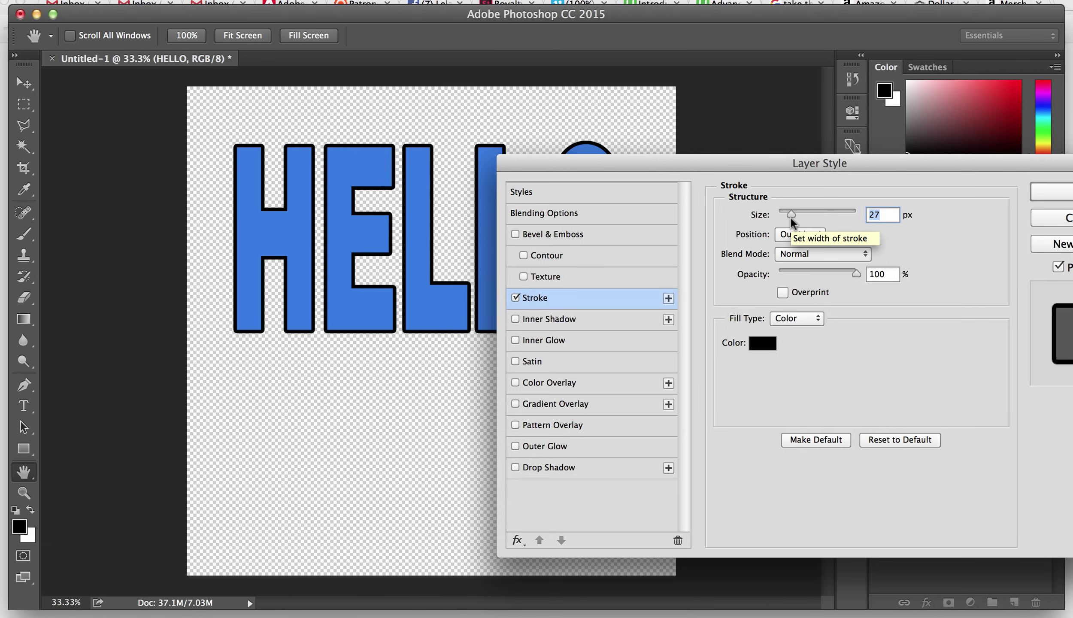
left_click_drag(791, 219, 787, 218)
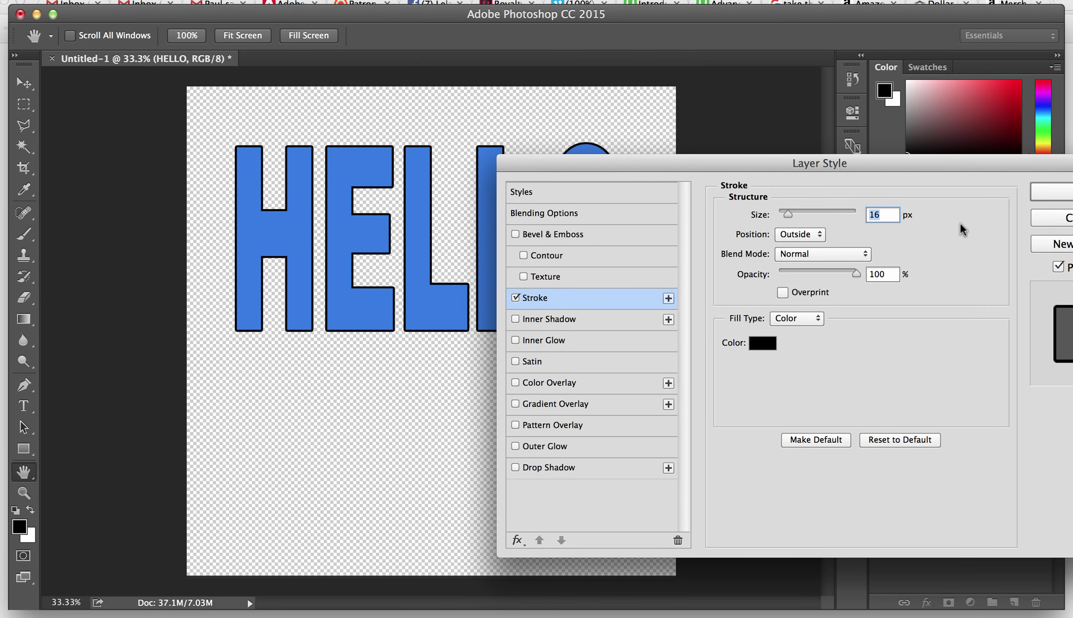
left_click(1044, 194)
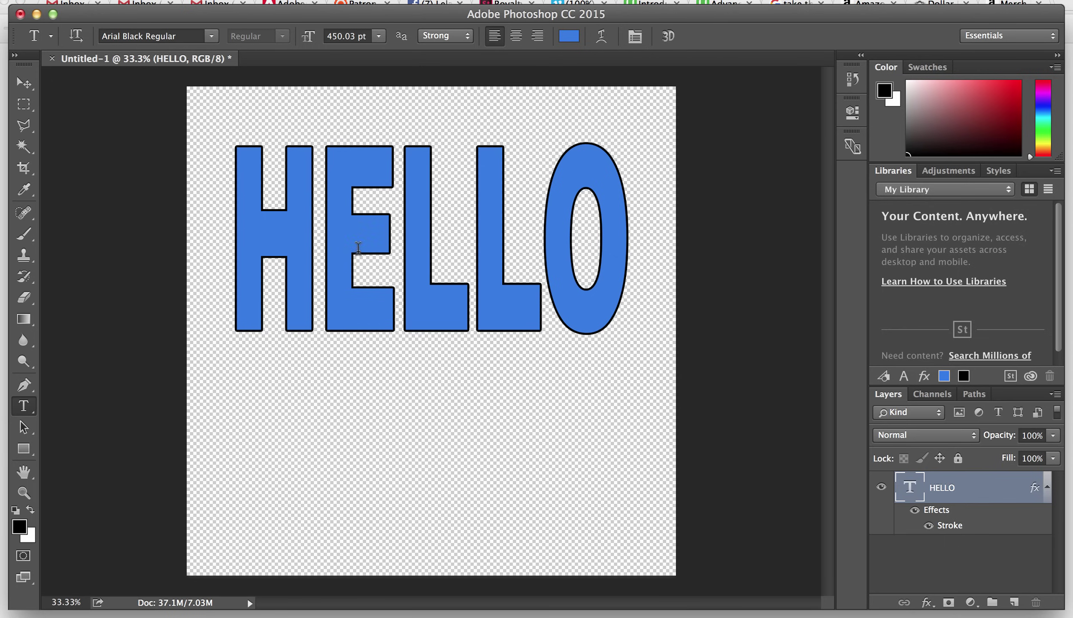
left_click(25, 427)
left_click(24, 405)
left_click_drag(236, 402, 406, 481)
left_click(365, 340)
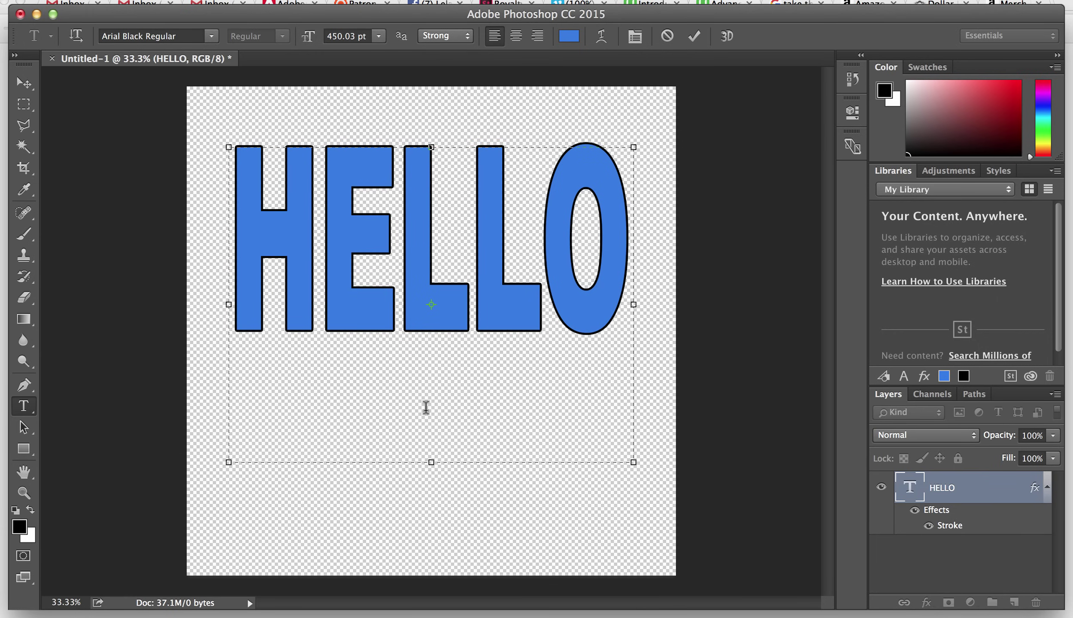
left_click(25, 427)
left_click(24, 405)
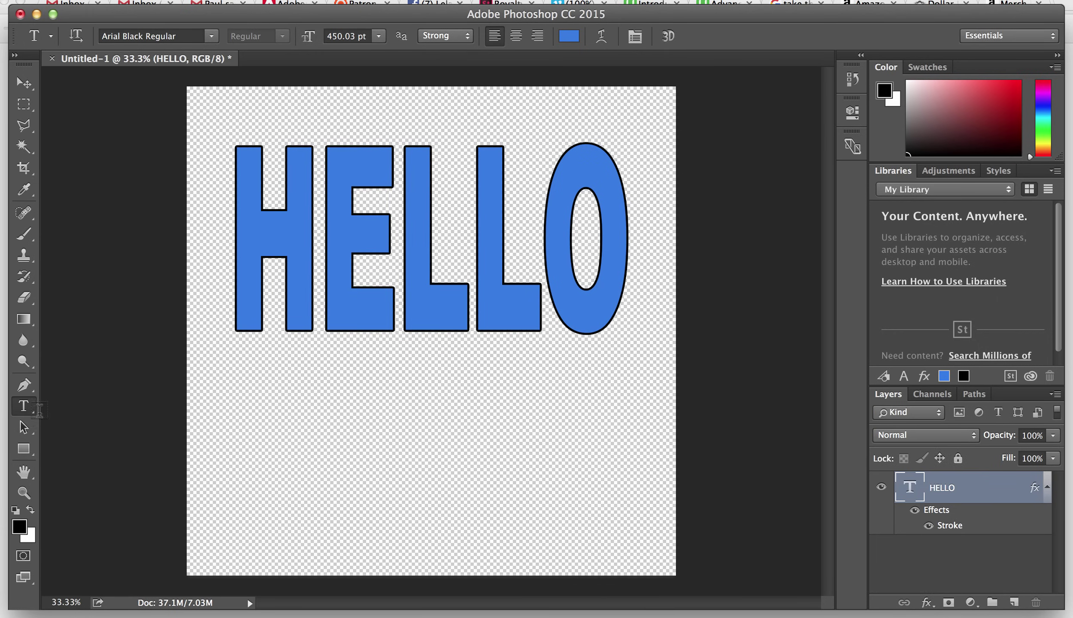
Create a wide text box near the canvas's lower edge, enter "the end" at 30 pt and commit it.
left_click_drag(220, 503, 649, 558)
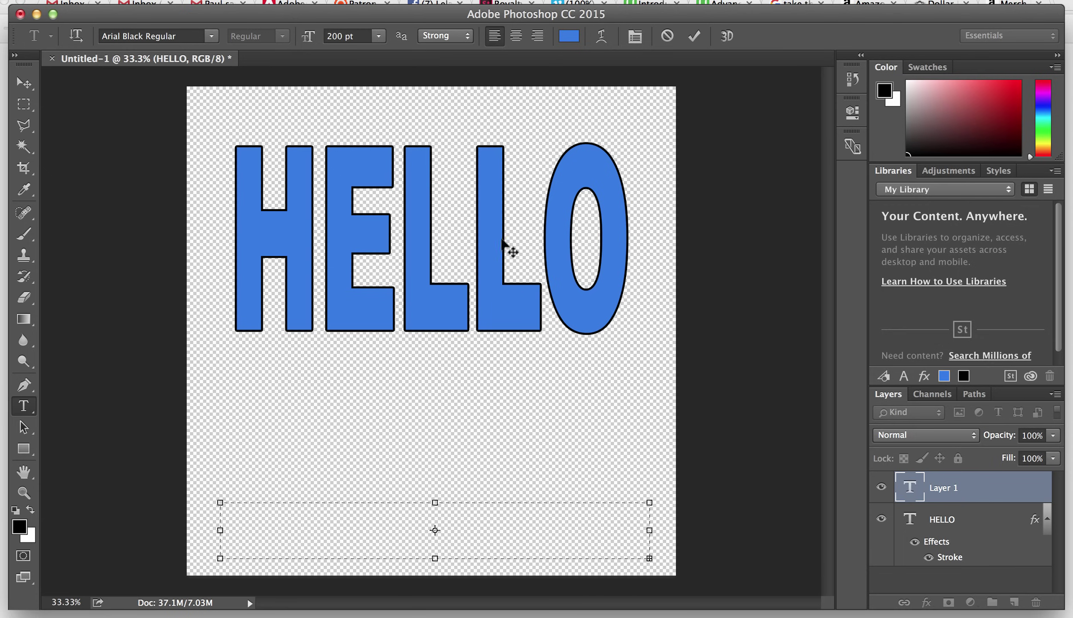
left_click(378, 36)
left_click(363, 182)
left_click(312, 514)
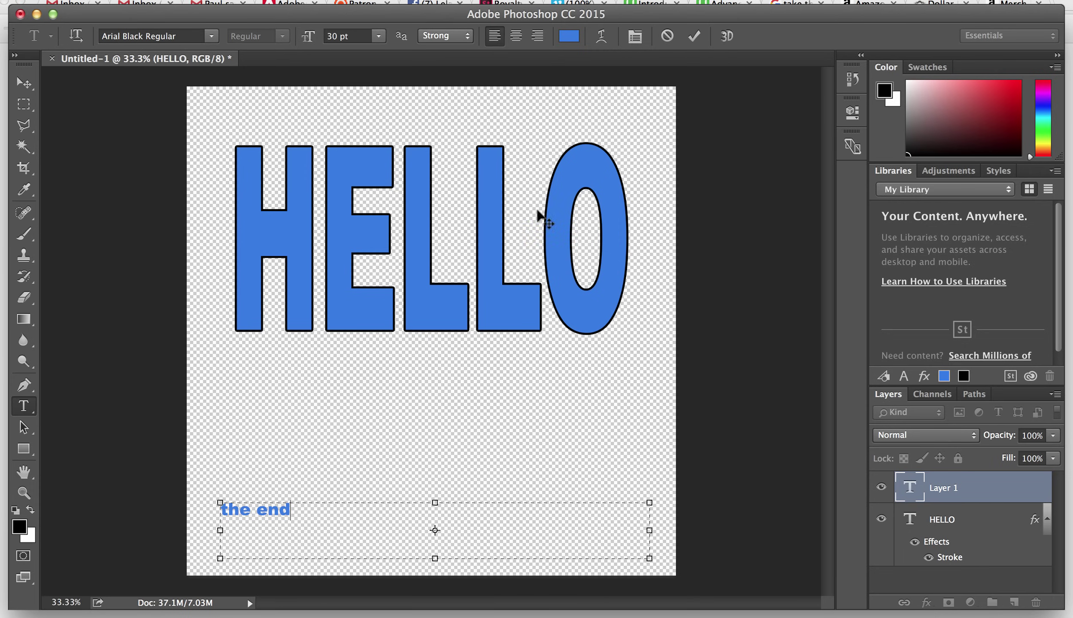
left_click(987, 527)
Try a horizontal Arc text warp on the HELLO layer with a bend of -13%.
left_click(975, 524)
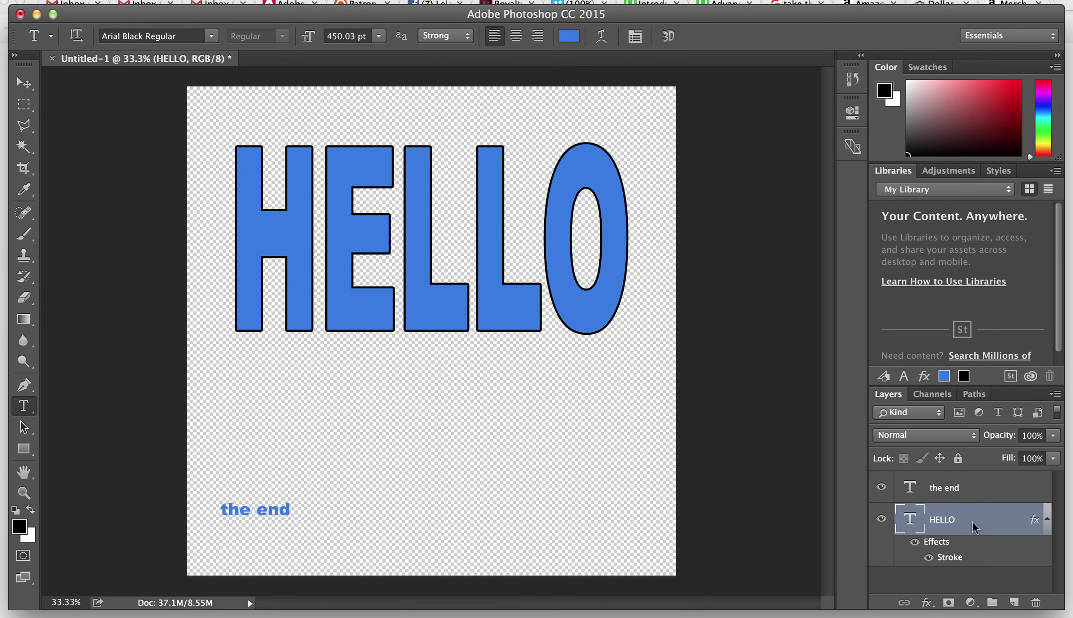
left_click(605, 35)
left_click(527, 227)
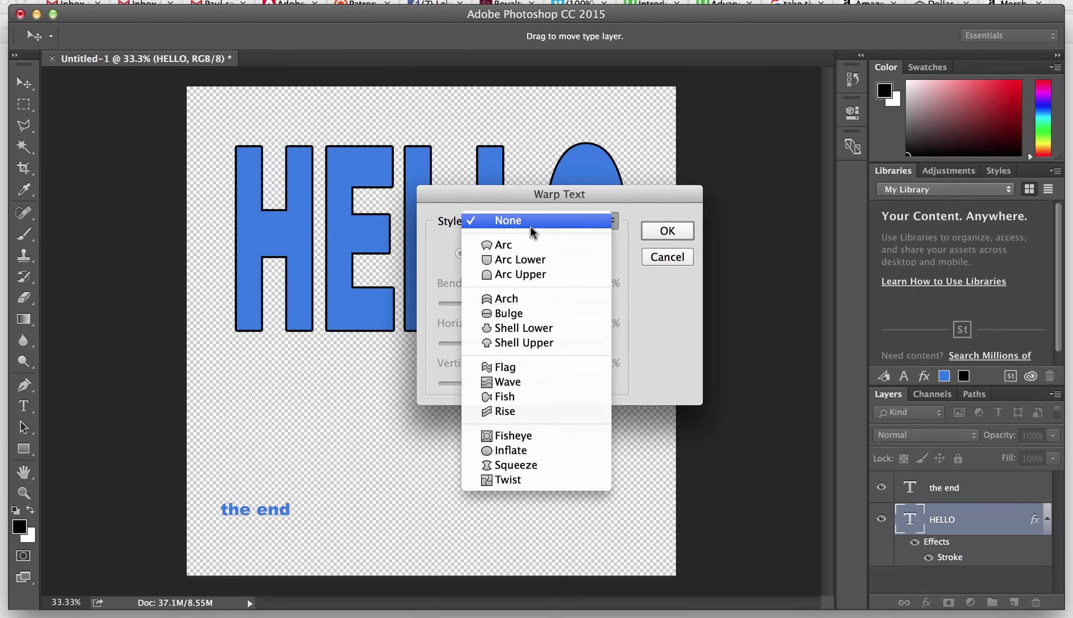
left_click(540, 241)
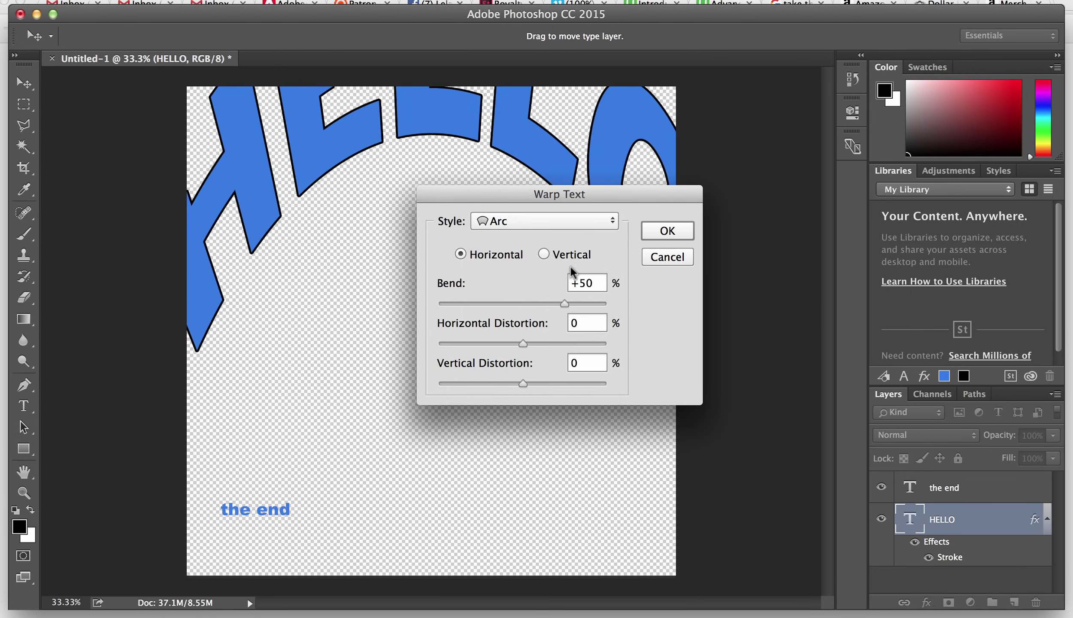
left_click_drag(562, 301, 530, 303)
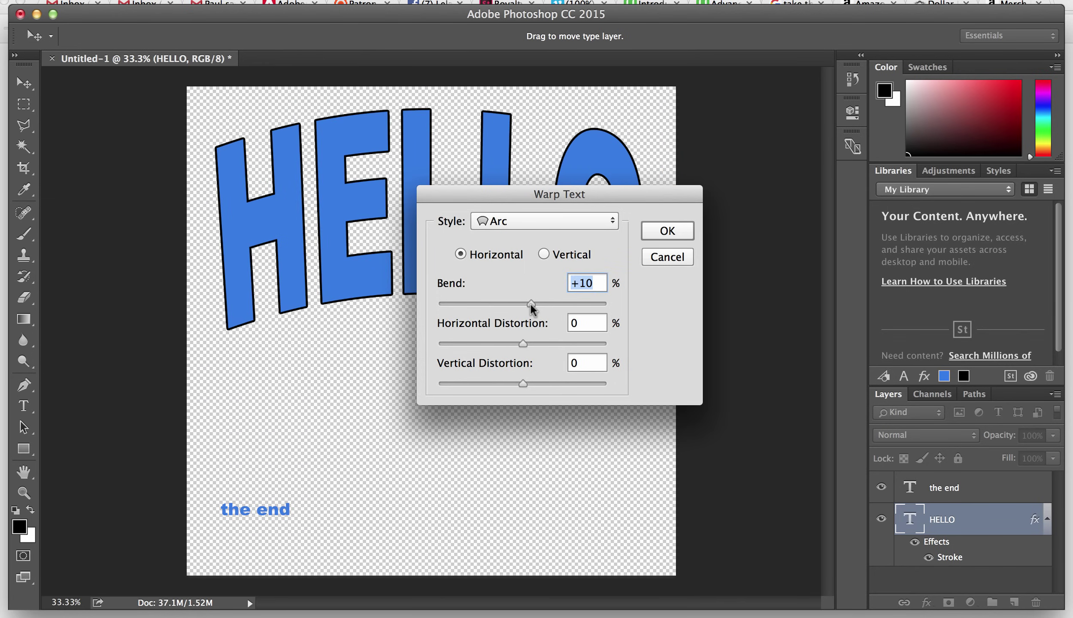
left_click_drag(530, 303, 503, 309)
left_click_drag(463, 196, 744, 278)
left_click_drag(786, 386, 793, 386)
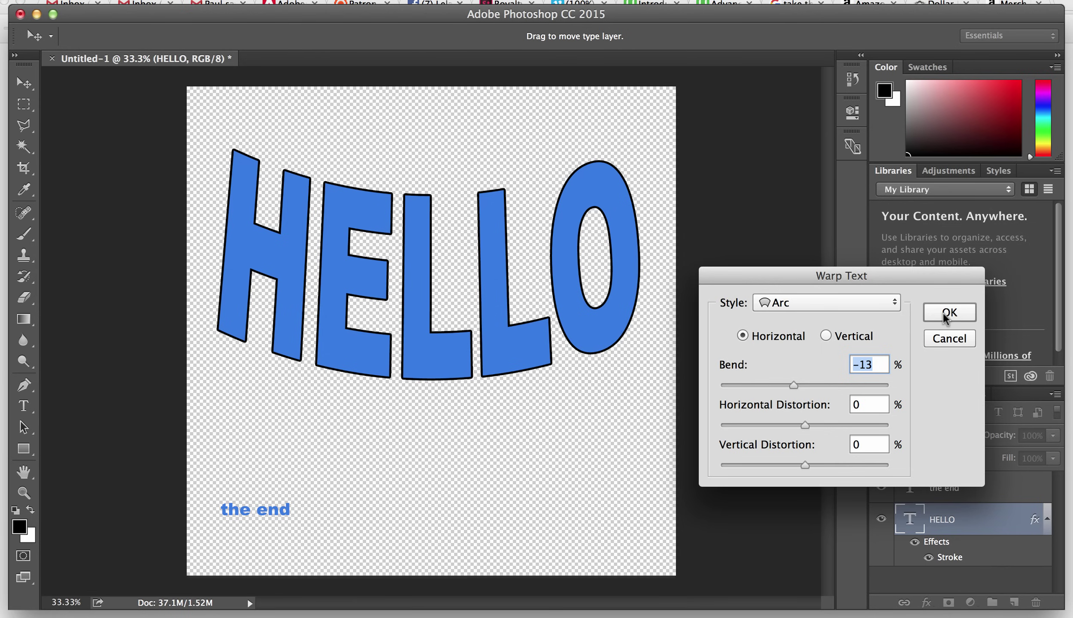
Try the Arch, Flag, Fisheye and Inflate warp styles on HELLO, with Inflate bent to -63%, and cancel the warp.
left_click(883, 306)
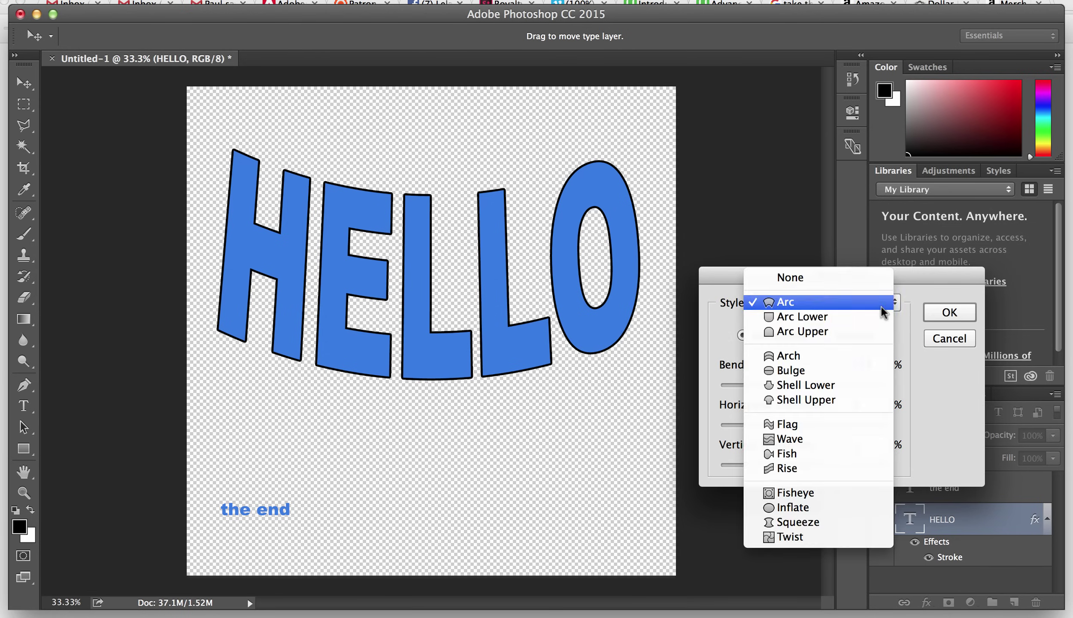
left_click(819, 361)
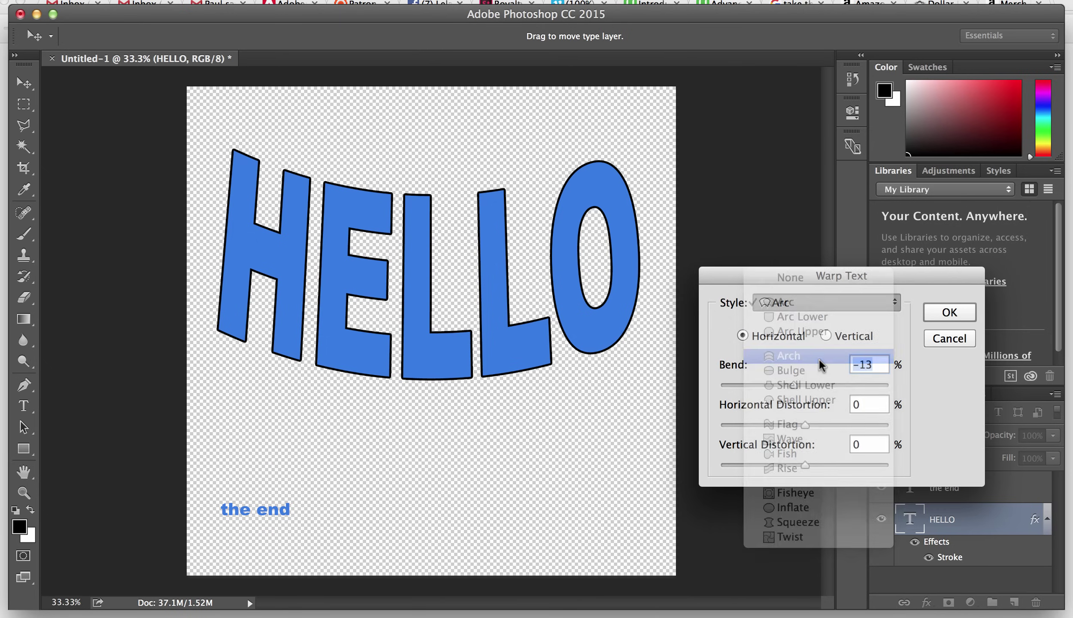
left_click(890, 309)
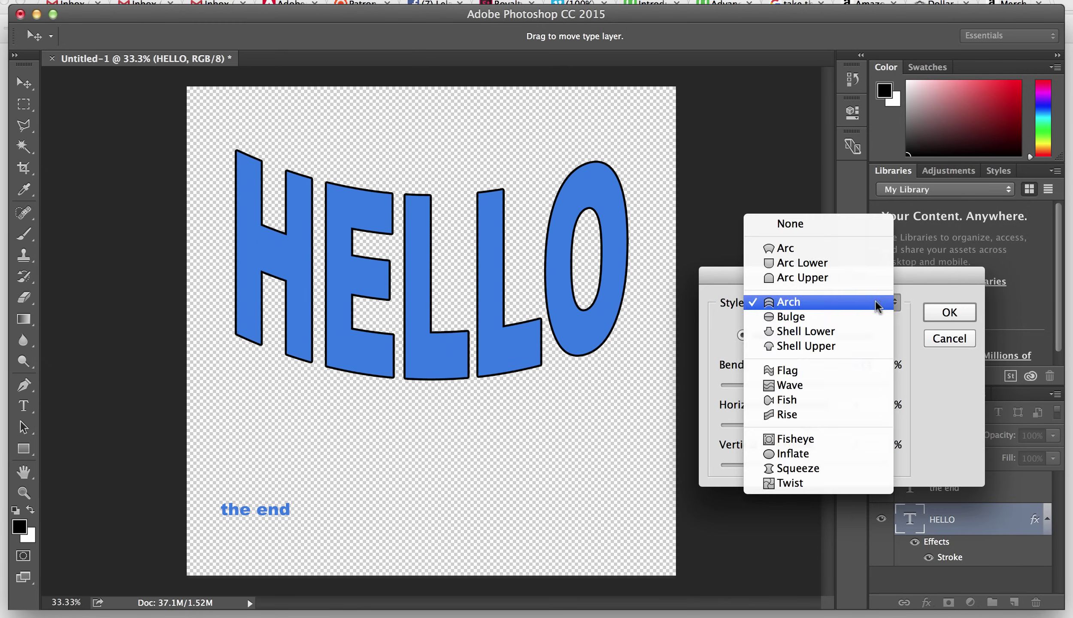
left_click(817, 376)
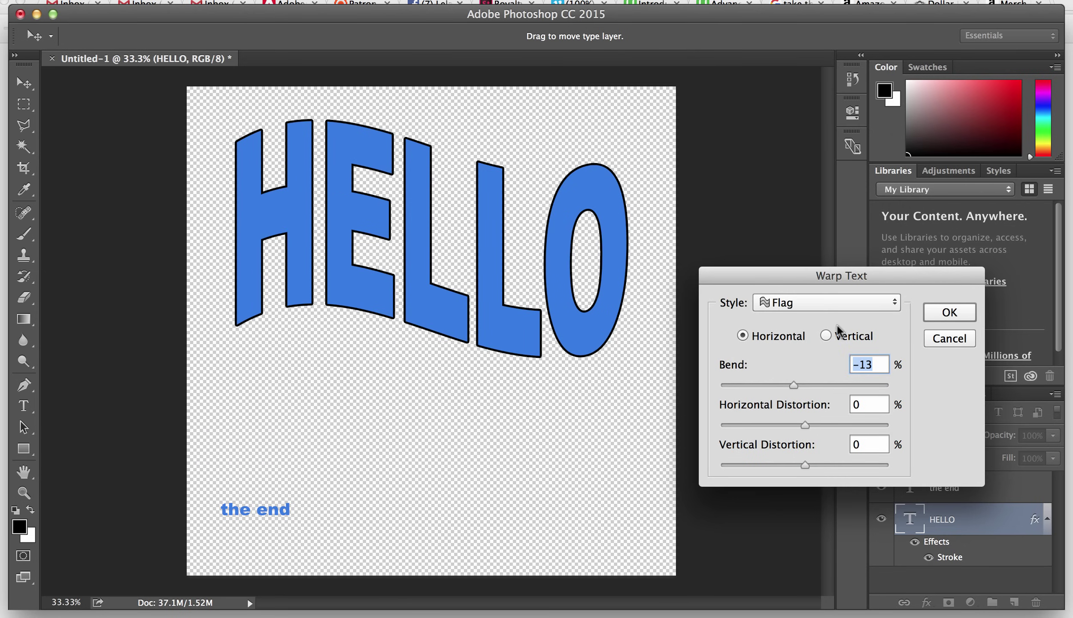
left_click(845, 308)
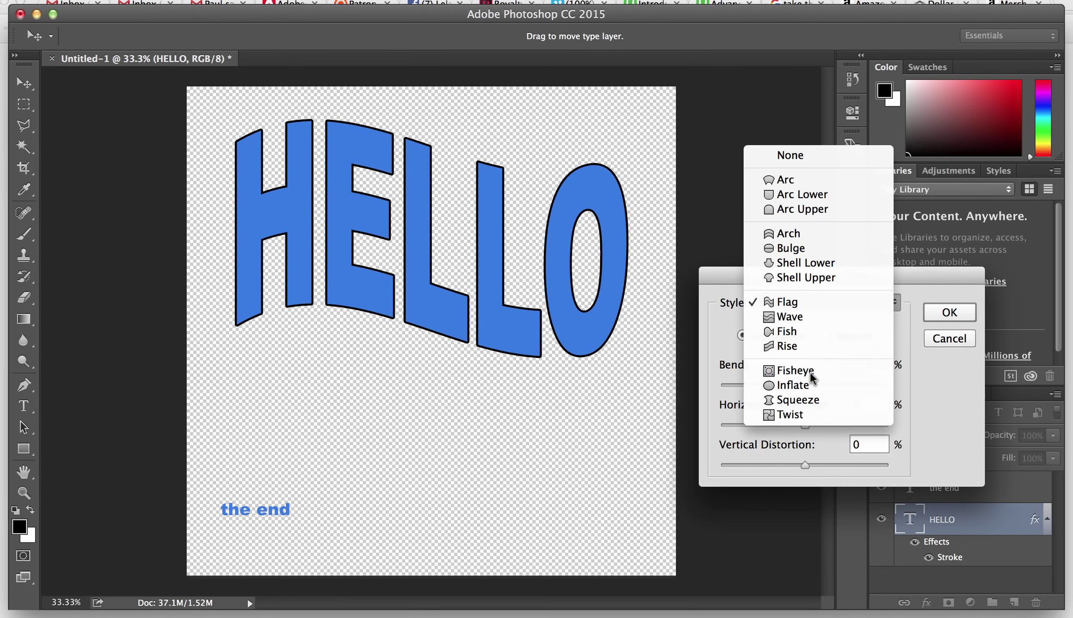
left_click(810, 372)
left_click(850, 299)
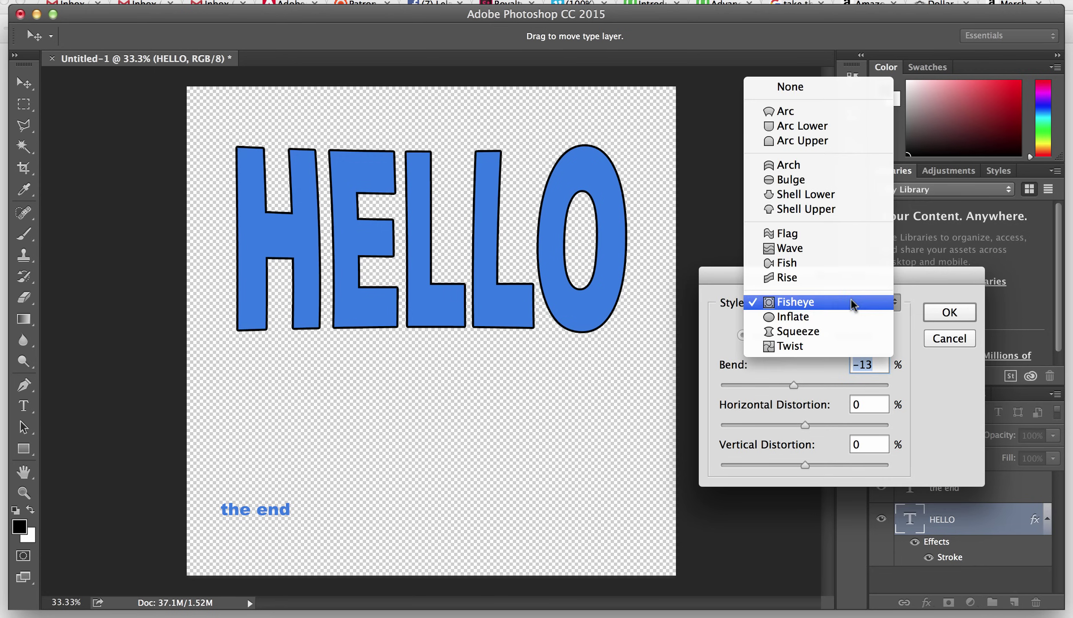
left_click(832, 317)
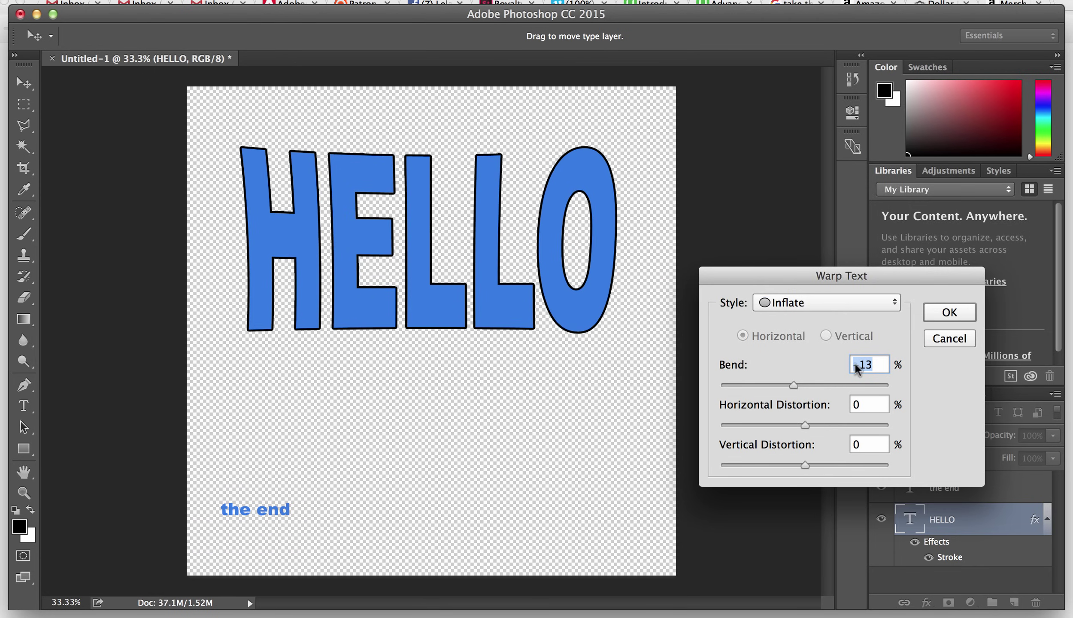
left_click_drag(791, 386, 750, 386)
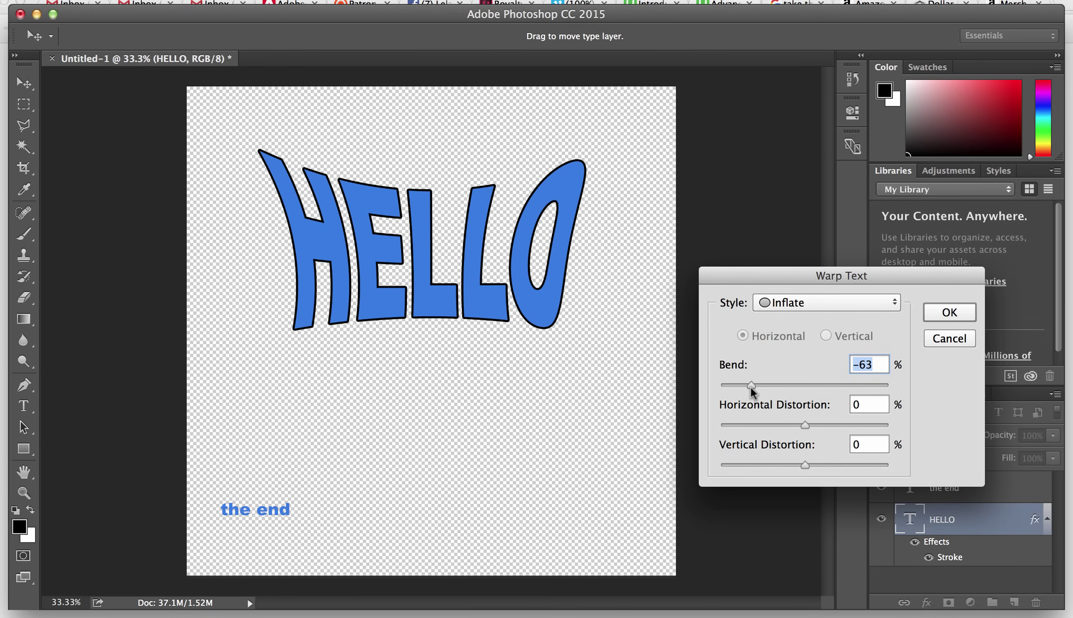
left_click(961, 337)
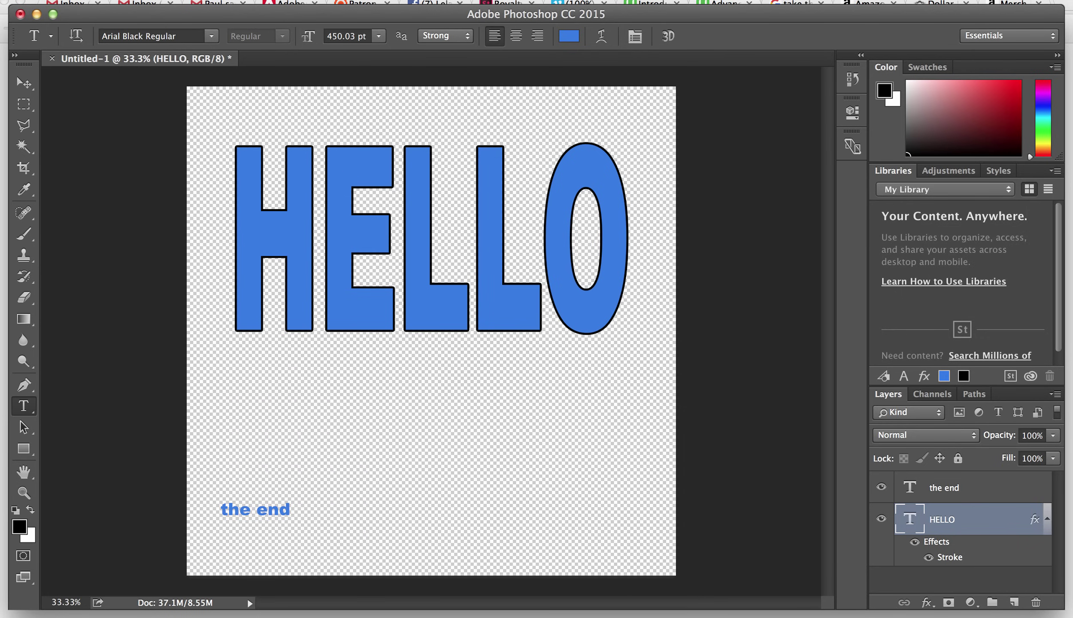
Resize the canvas to 15 inches wide by 18 inches high, anchored at the top centre.
left_click(193, 1)
left_click(236, 115)
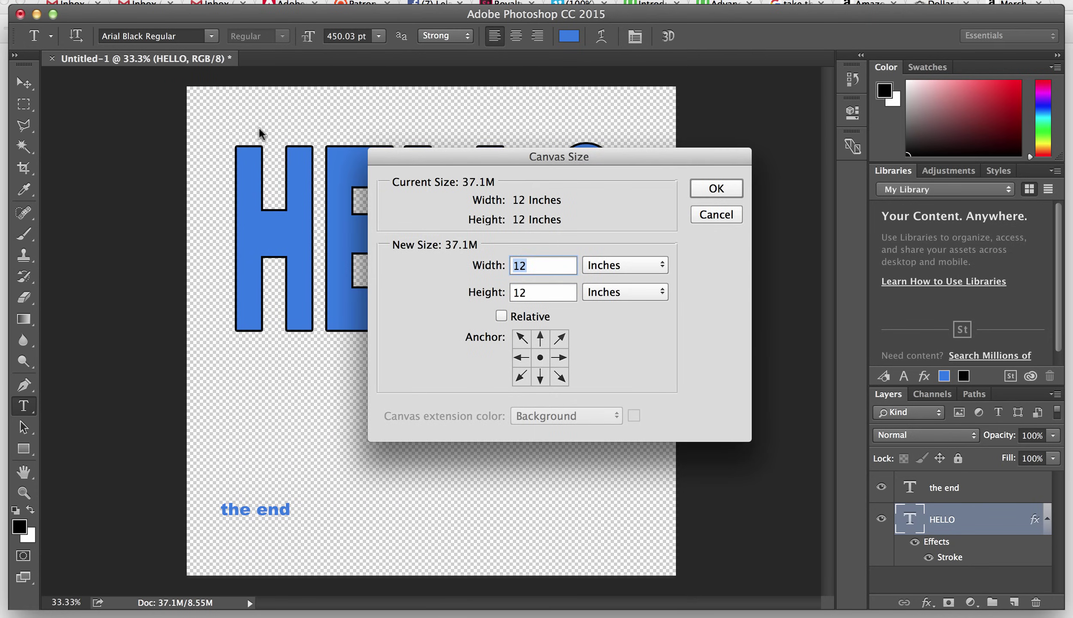
type("15")
key("Tab")
type("18")
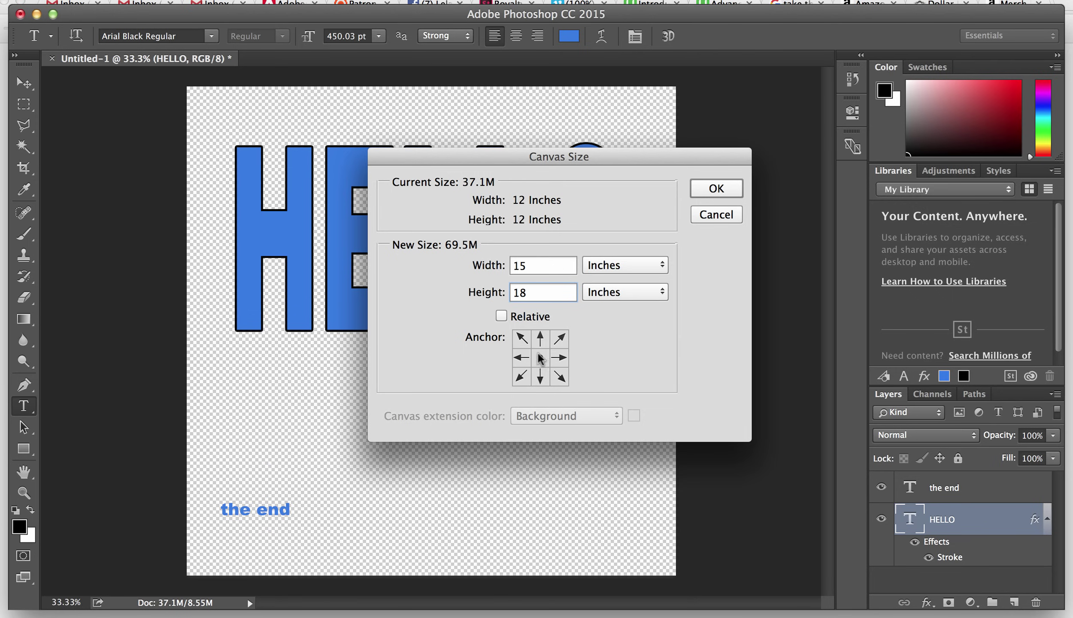
left_click(522, 338)
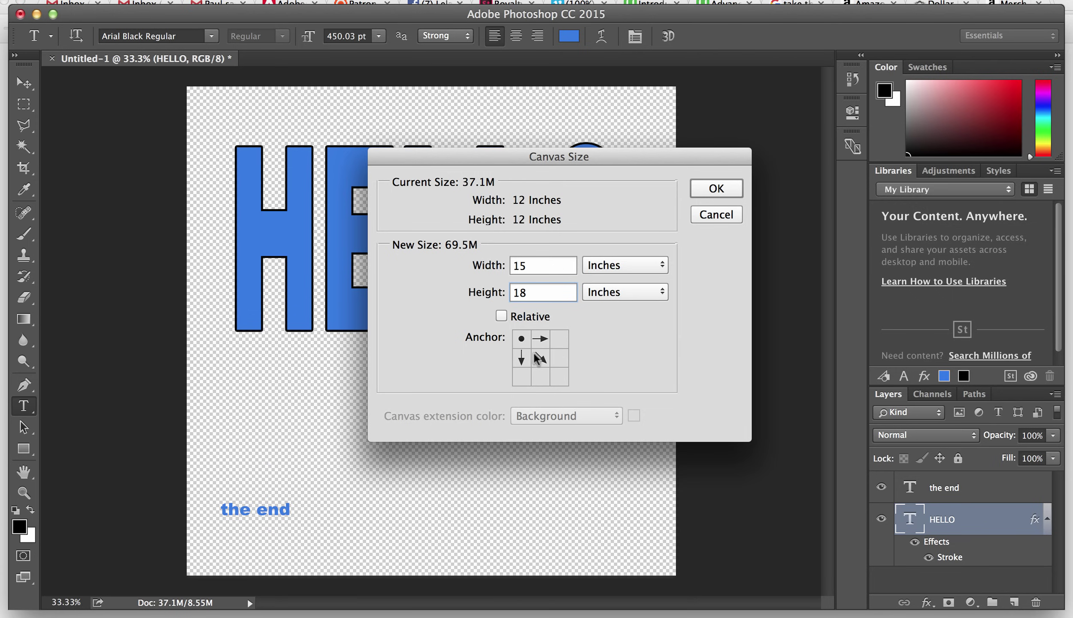
left_click(540, 358)
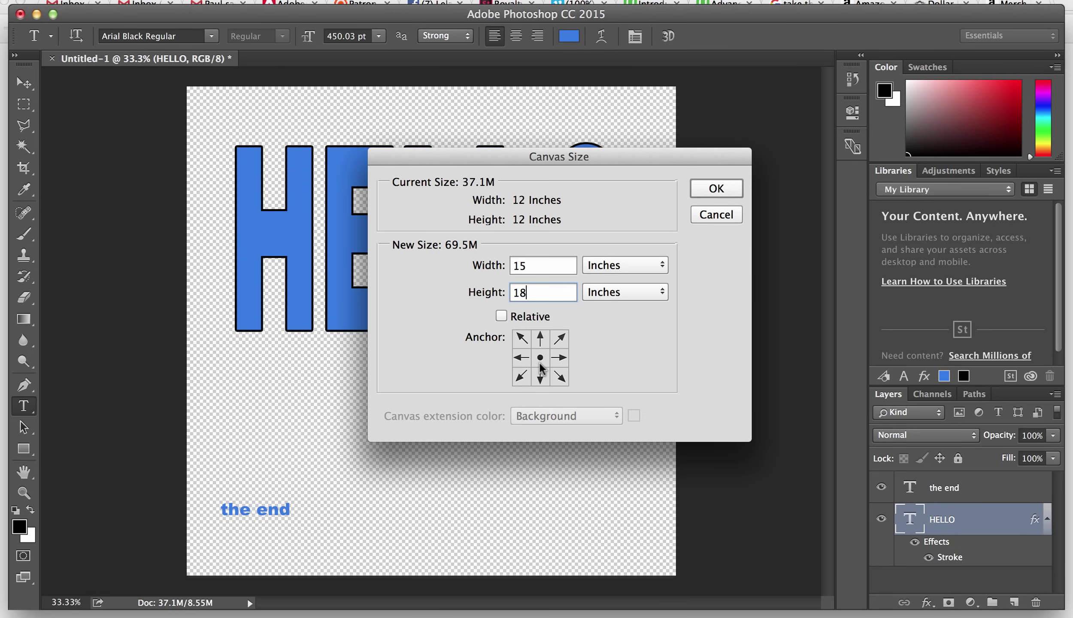
left_click(540, 339)
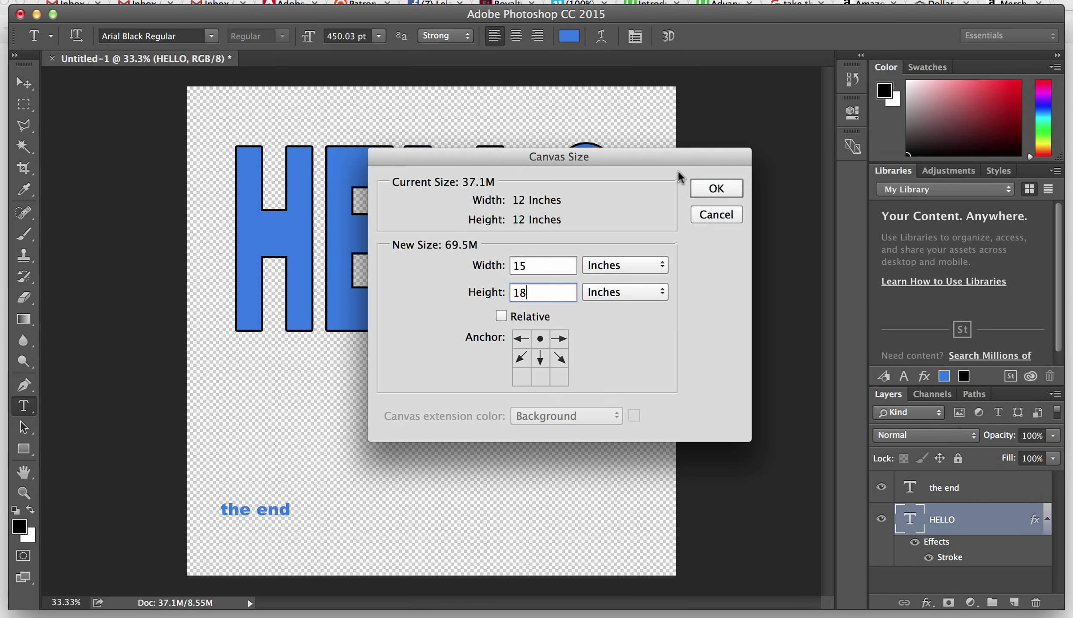
left_click(706, 188)
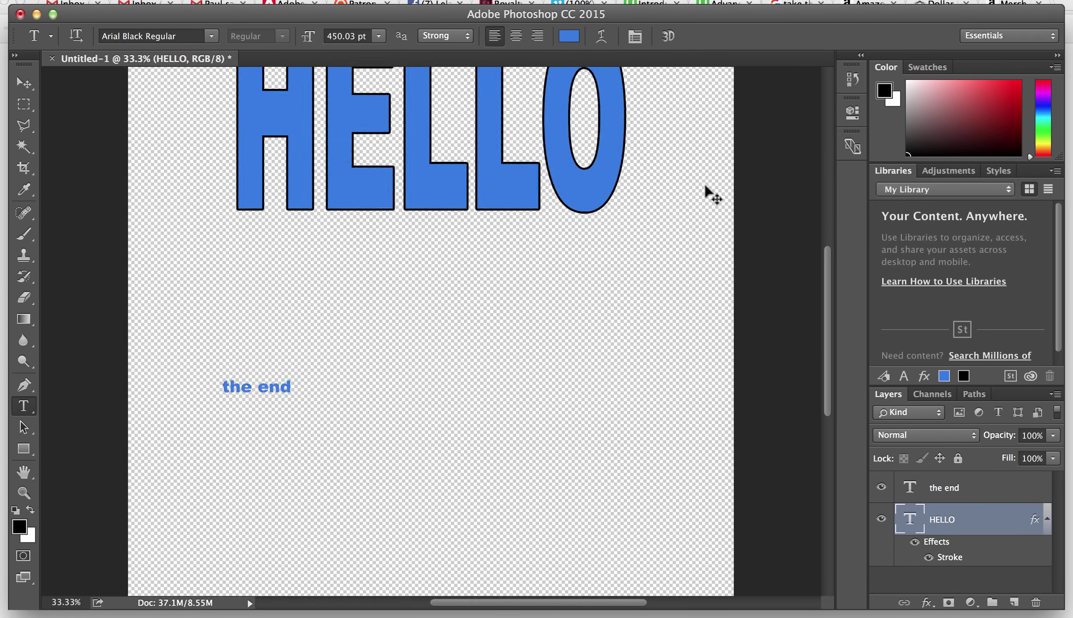
key("super+minus")
key("super+minus")
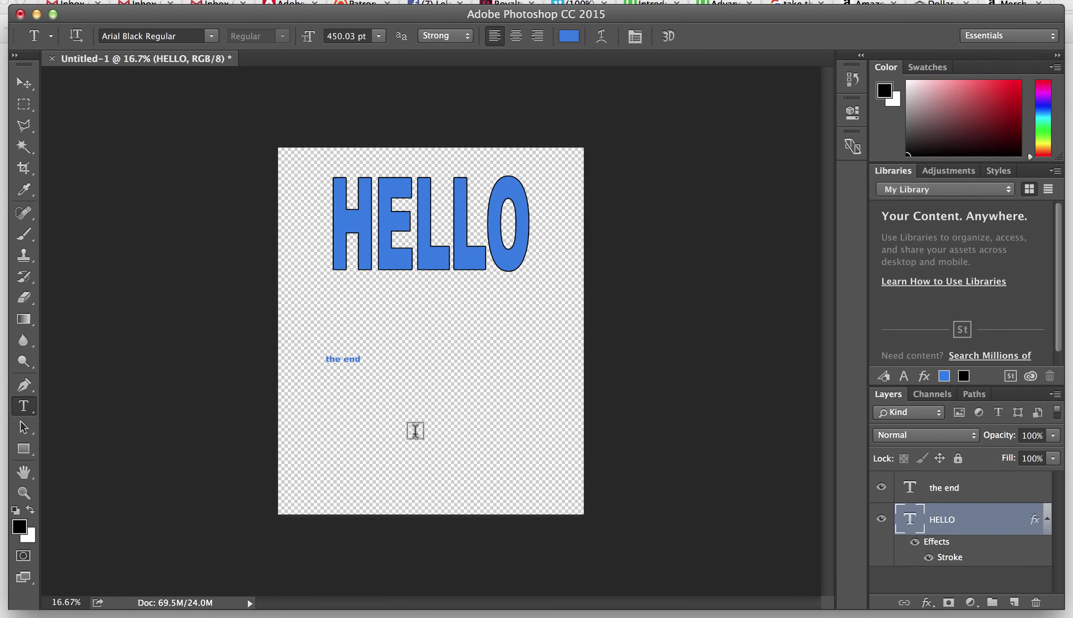